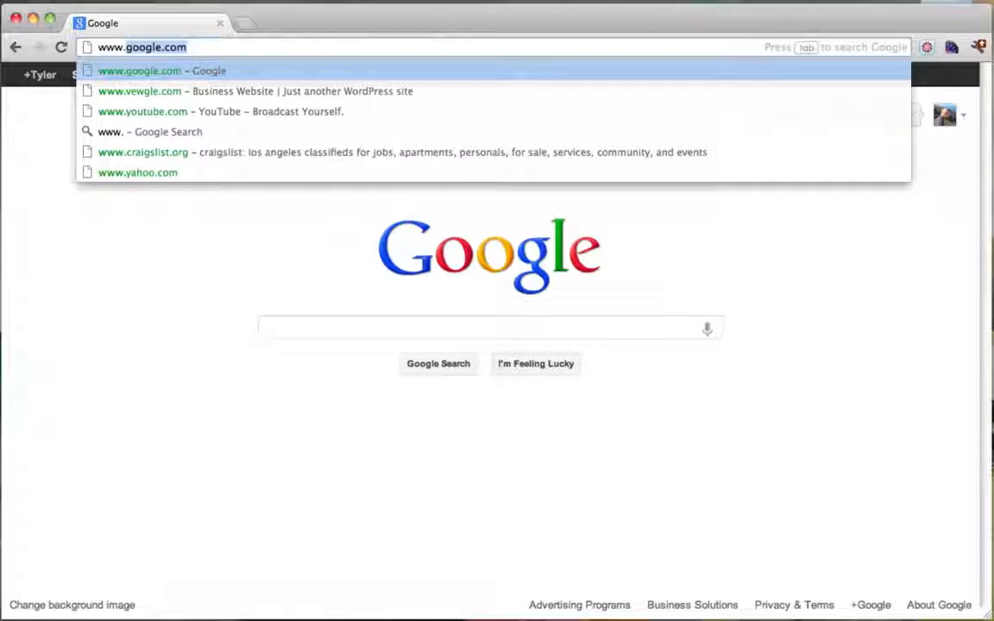
Go to pixlr.com and open the advanced Pixlr editor.
type("pixlr.com")
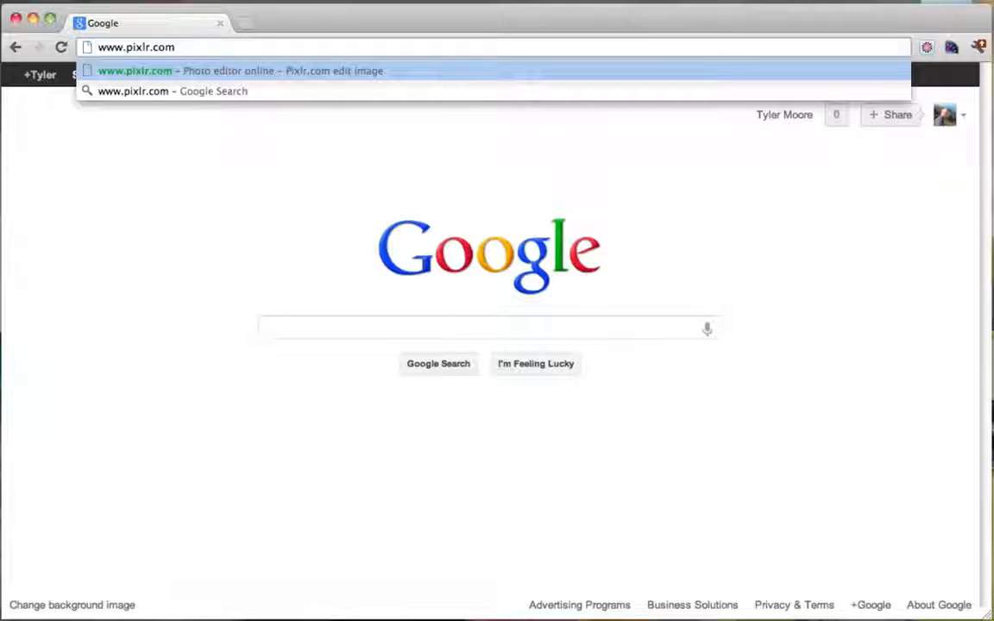
key("Return")
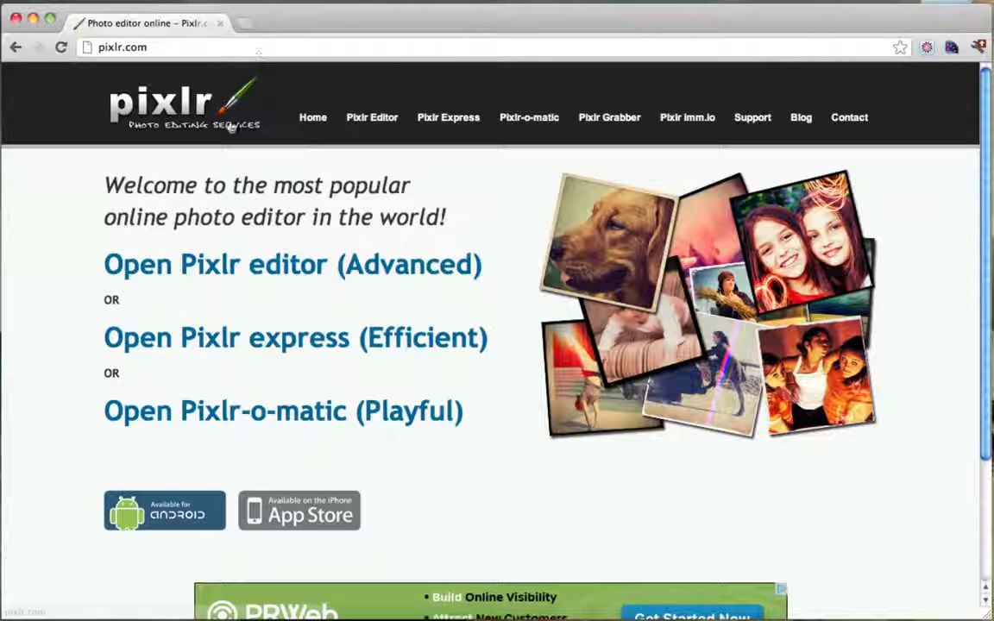
left_click_drag(134, 224, 195, 283)
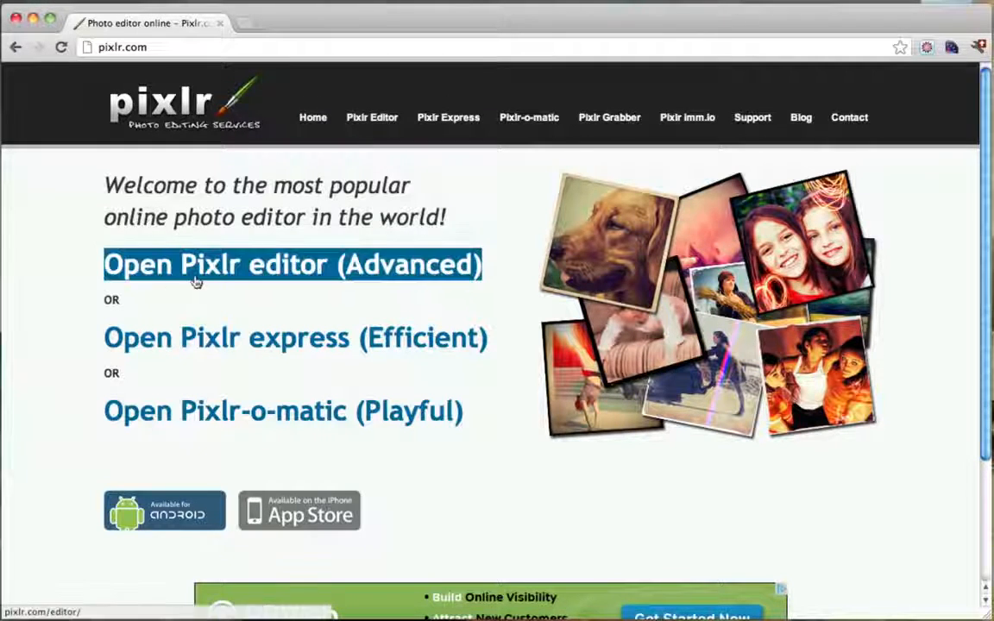
left_click(320, 275)
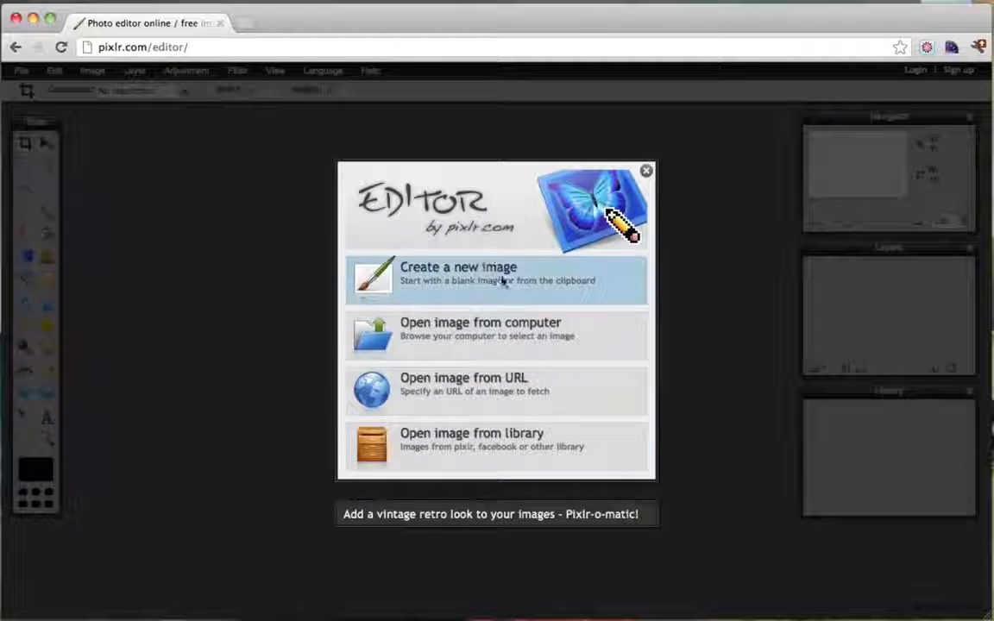
Create a new 800 x 600 image named Logo with a transparent background.
left_click(449, 289)
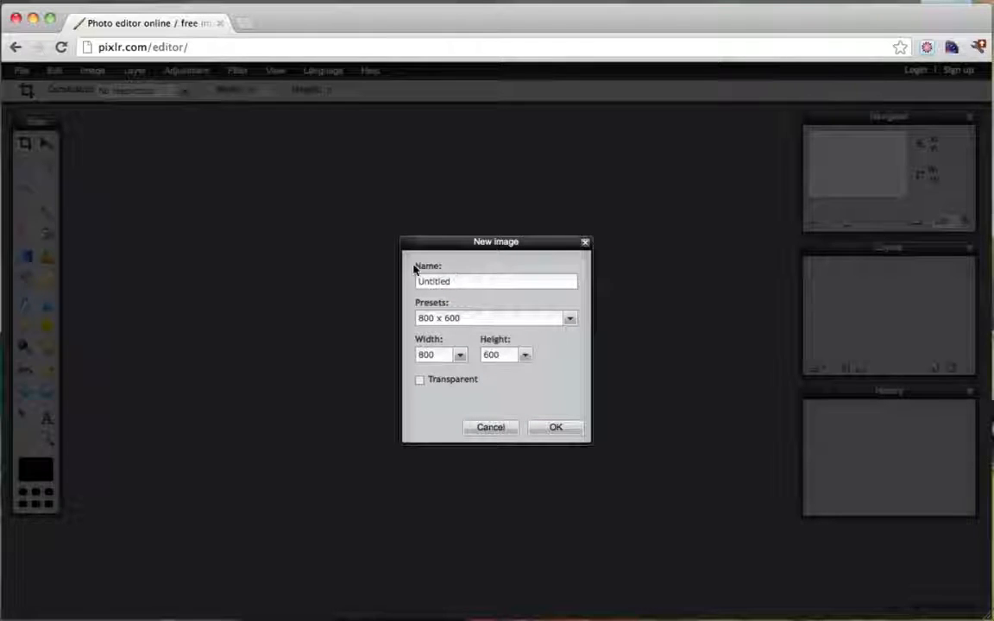
left_click_drag(473, 284, 407, 285)
type("Logo")
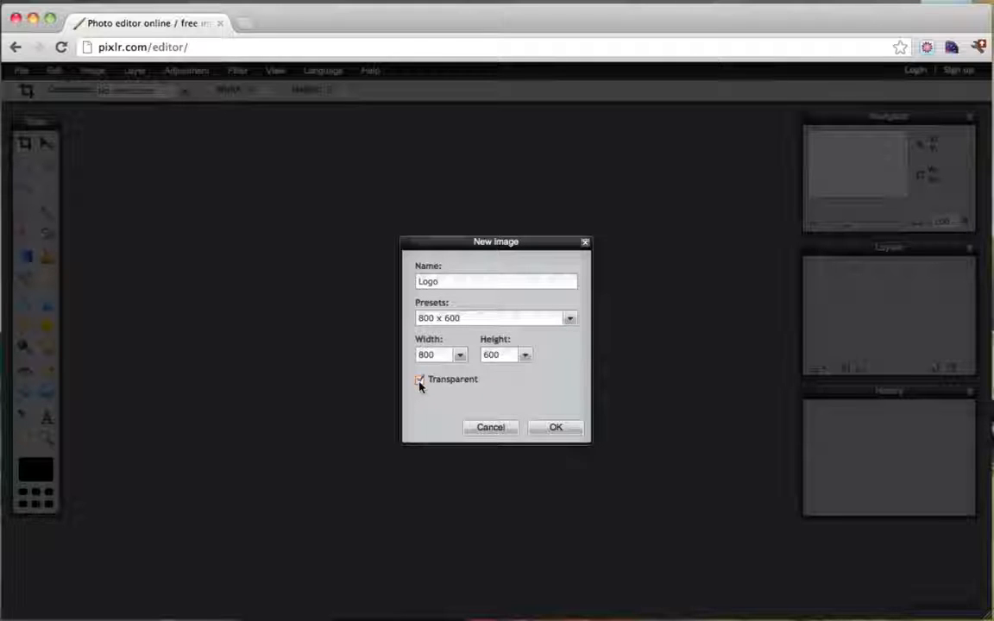
left_click(557, 429)
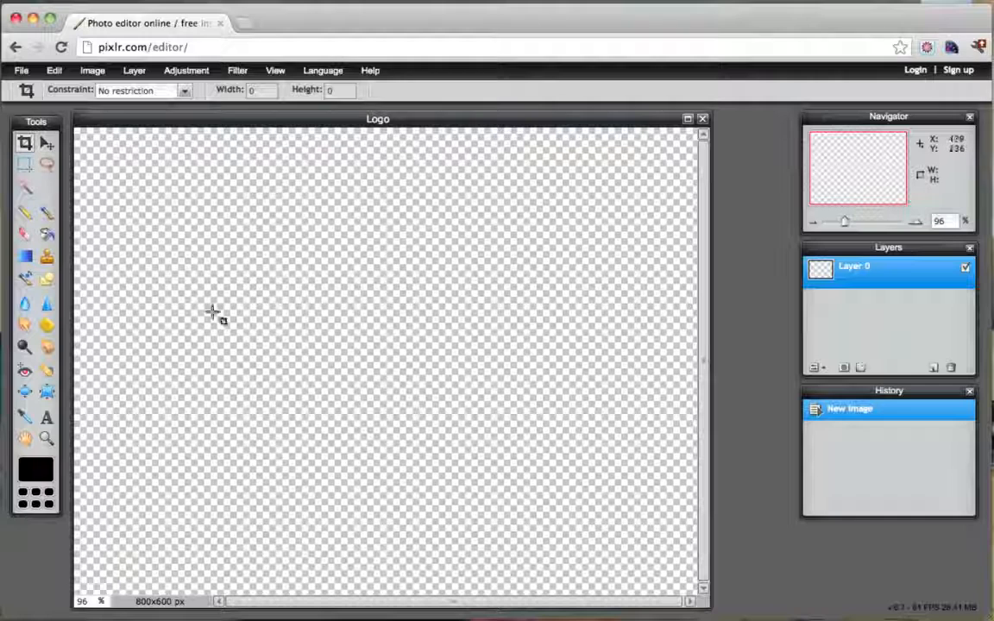
left_click(244, 25)
type("www.g")
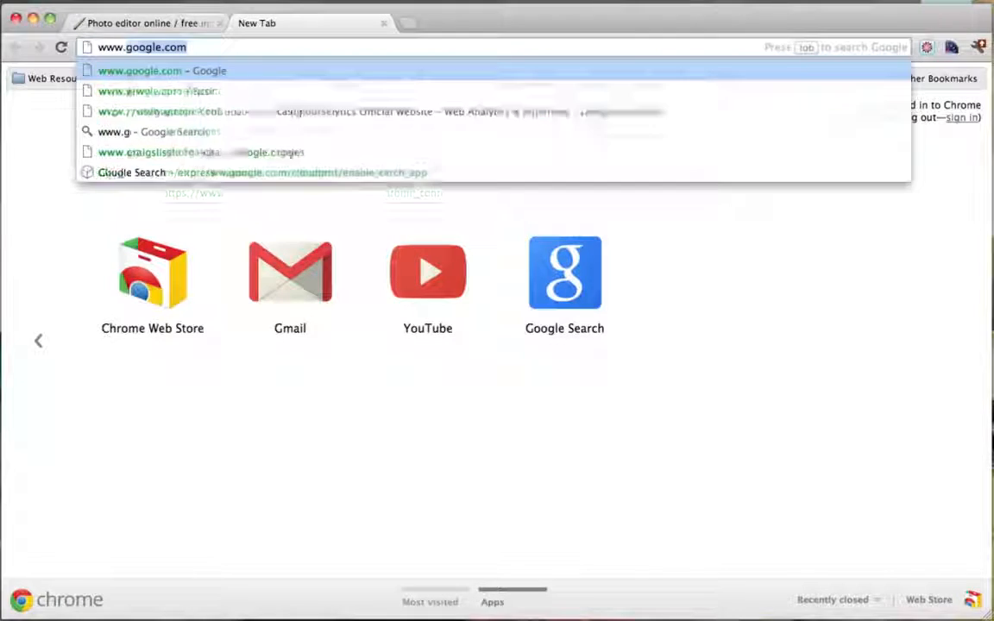
type("oogle.com/images")
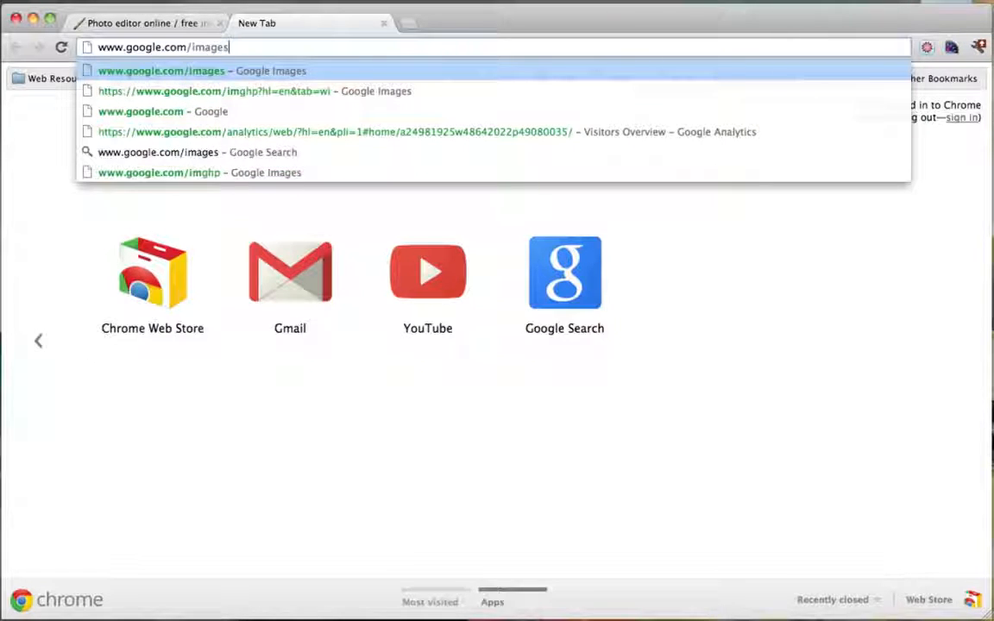
key("Return")
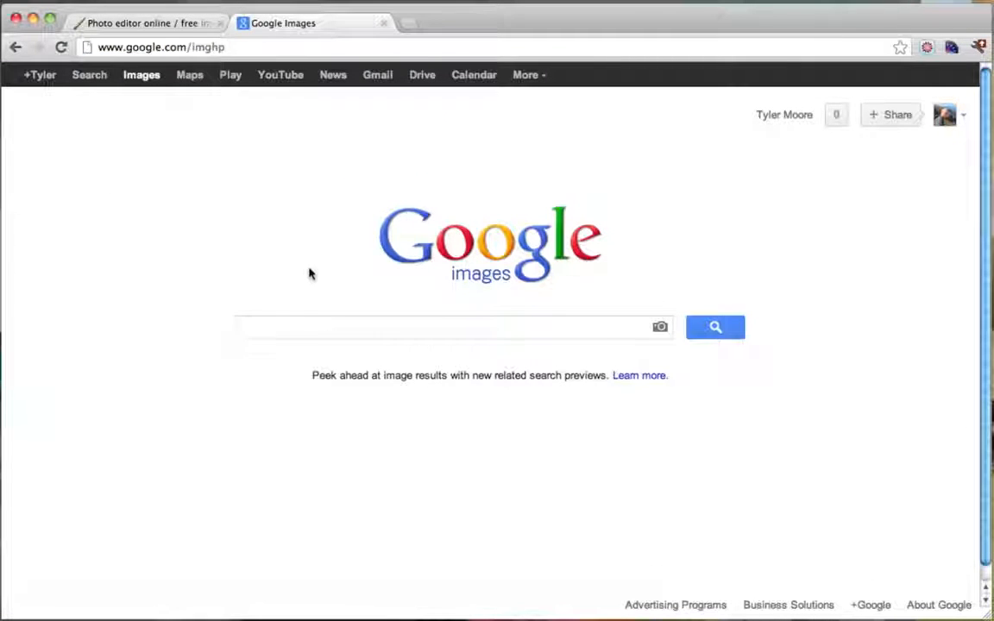
left_click(183, 27)
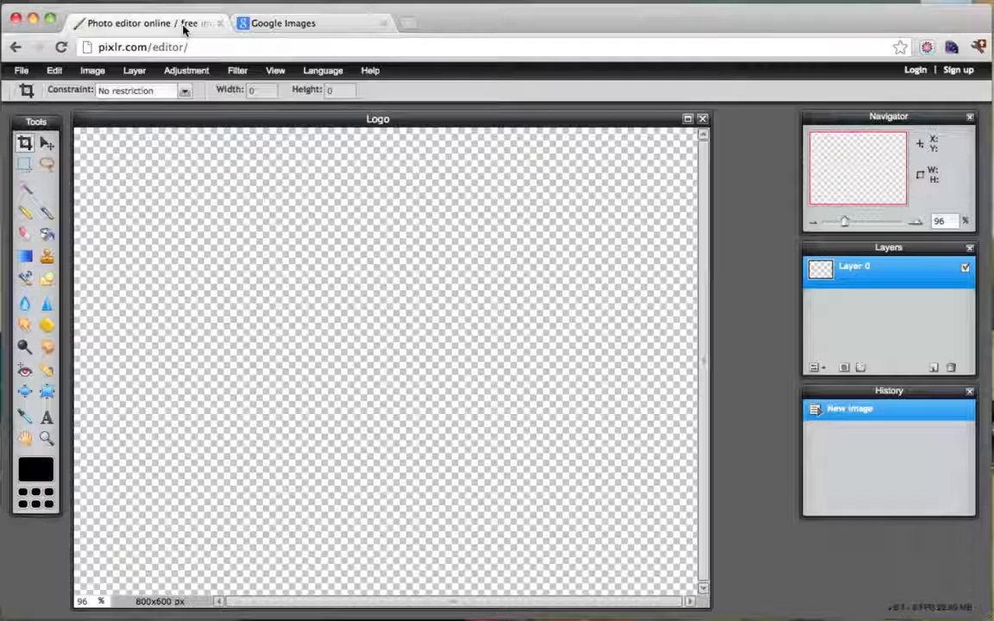
left_click(335, 26)
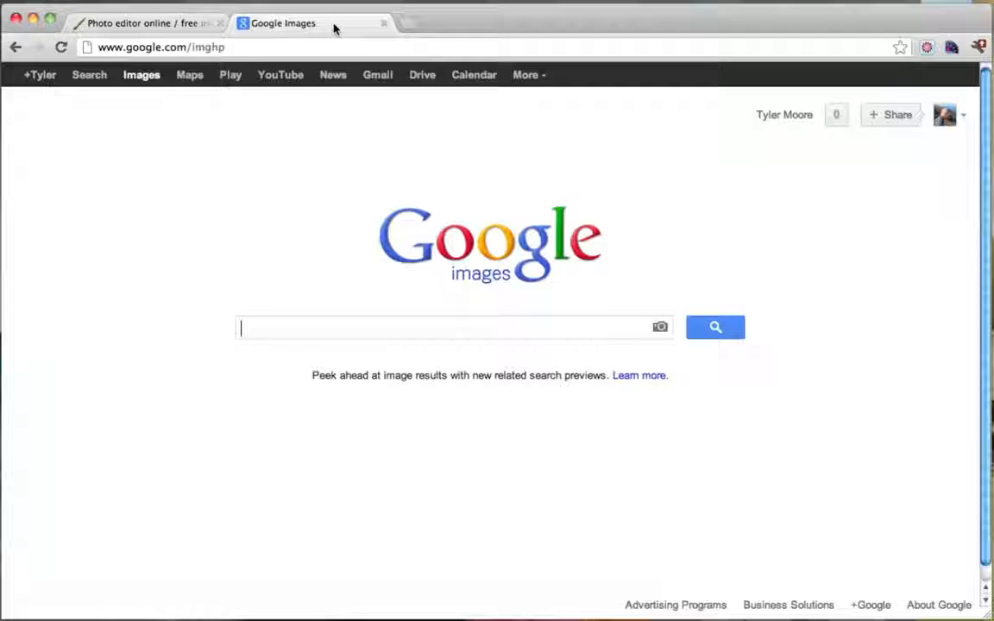
Search Google Images for "icon png".
left_click(301, 341)
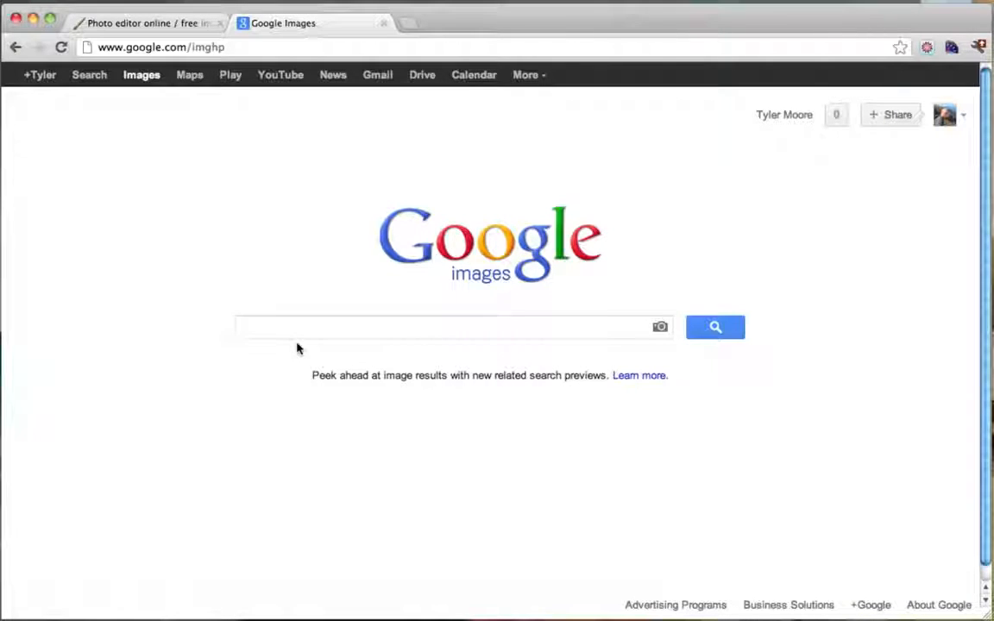
type("icon ")
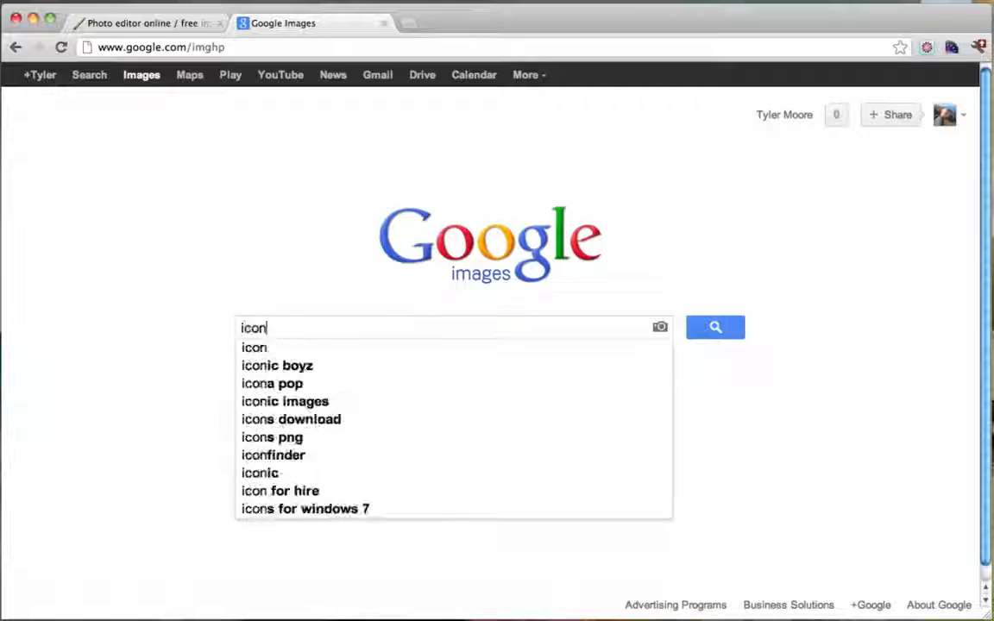
type("png")
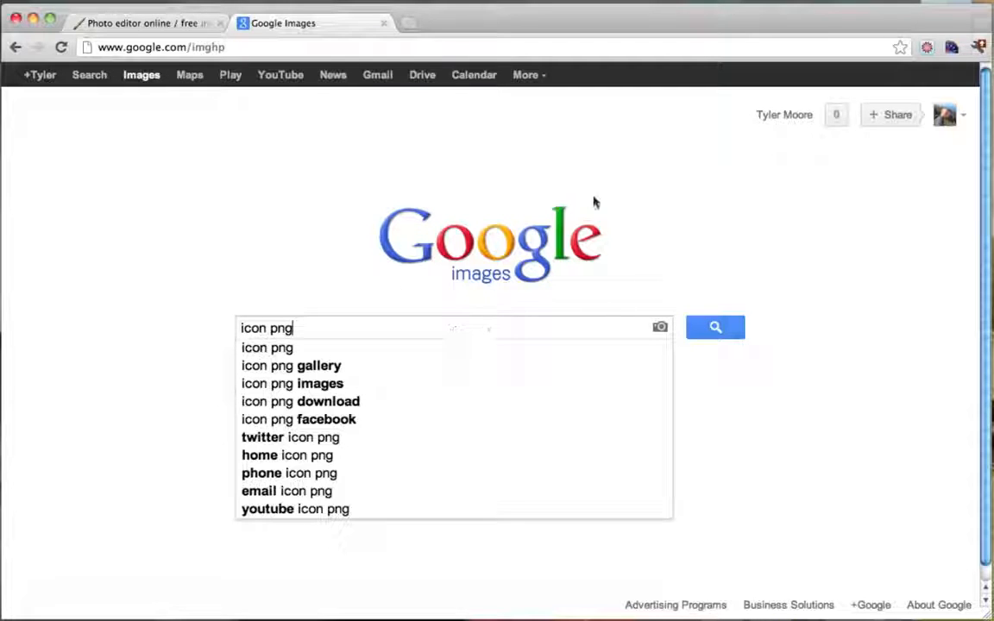
left_click(720, 334)
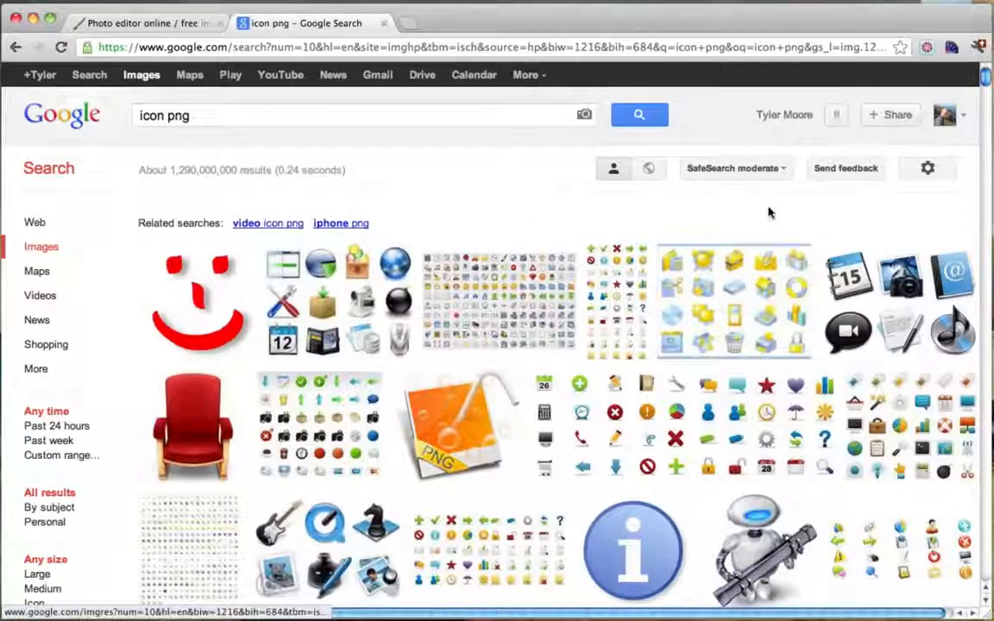
Browse the image results and open the blue ring icon with three dots, mac-icon.png from weblion.psu.edu.
scroll(770, 214, "down", 3)
scroll(770, 213, "down", 15)
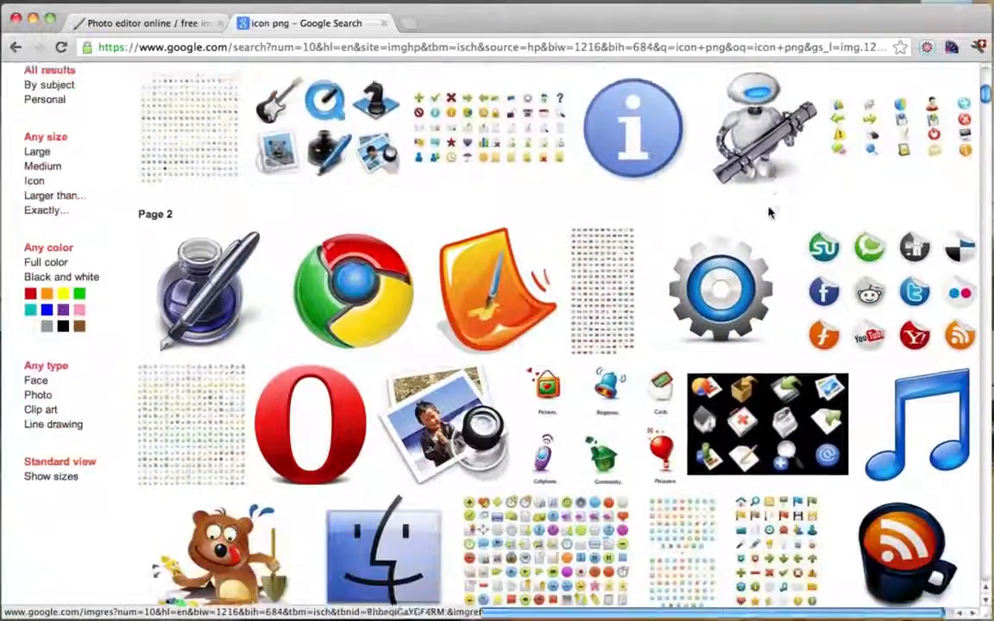
scroll(770, 213, "down", 5)
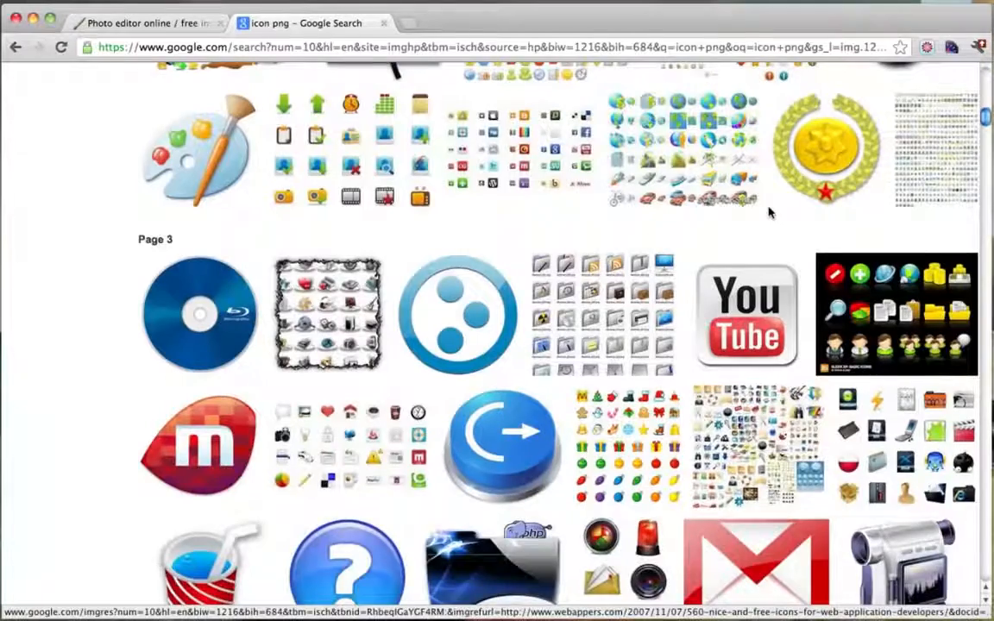
scroll(770, 213, "down", 4)
scroll(770, 214, "down", 3)
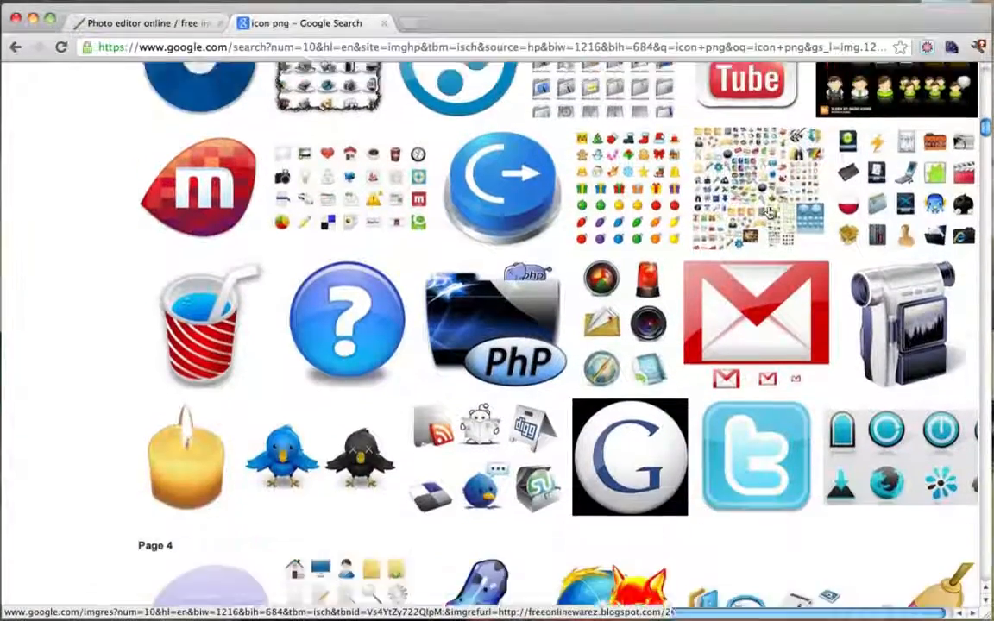
scroll(477, 248, "up", 5)
mouse_move(477, 248)
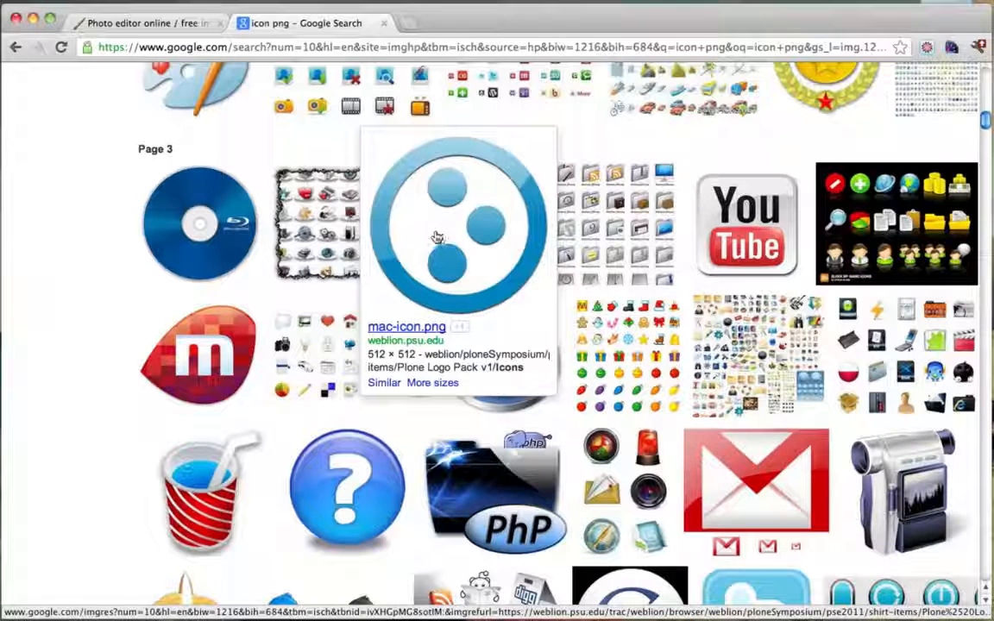
left_click(486, 221)
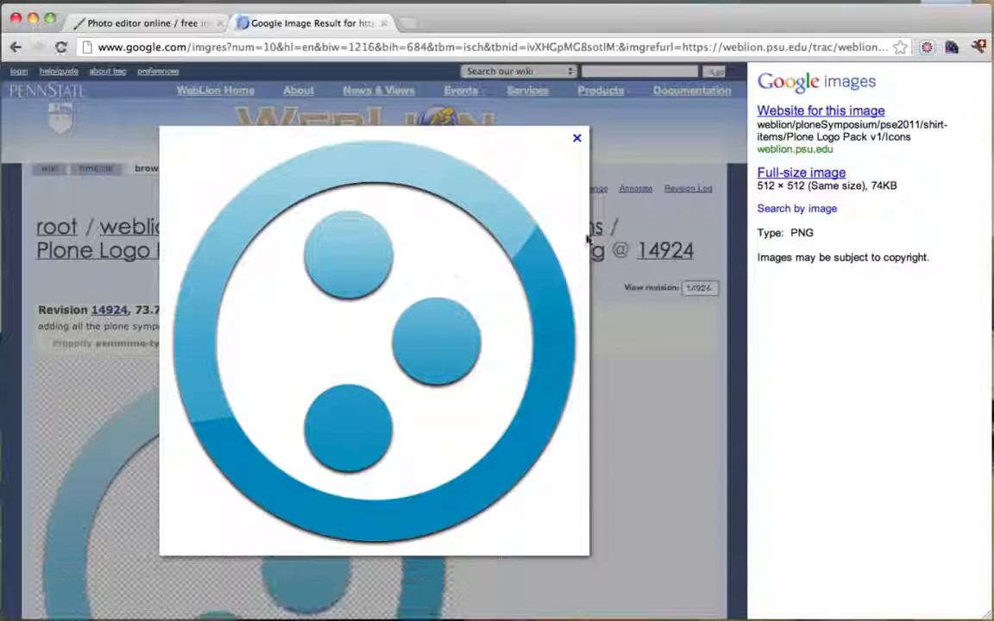
Save the enlarged blue ring icon image to the Desktop as mac-icon.
right_click(364, 284)
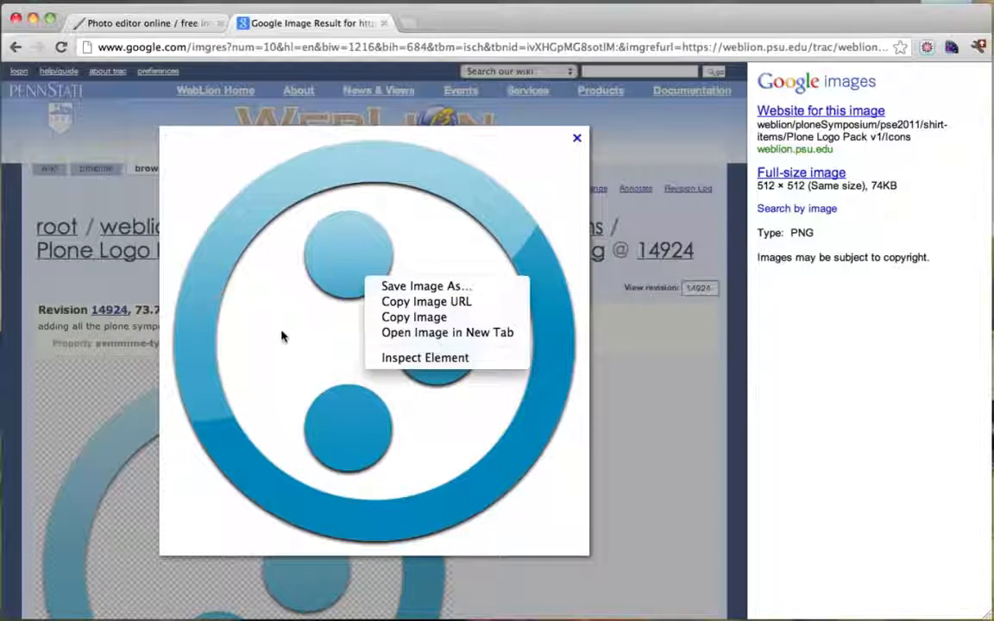
left_click(442, 287)
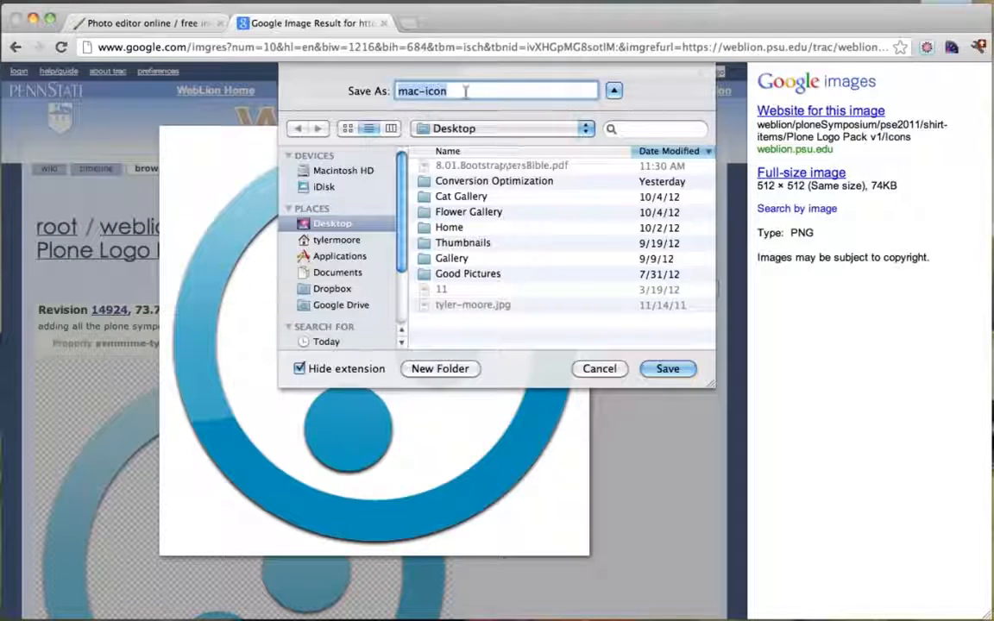
left_click(668, 369)
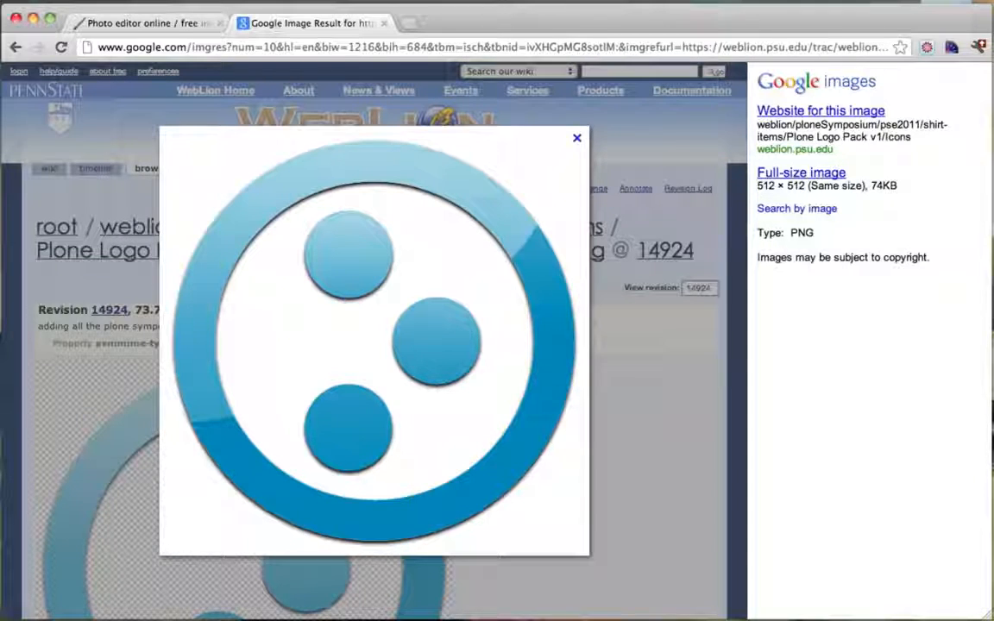
Return to the Pixlr editor and open mac-icon.png from the Desktop.
left_click(146, 26)
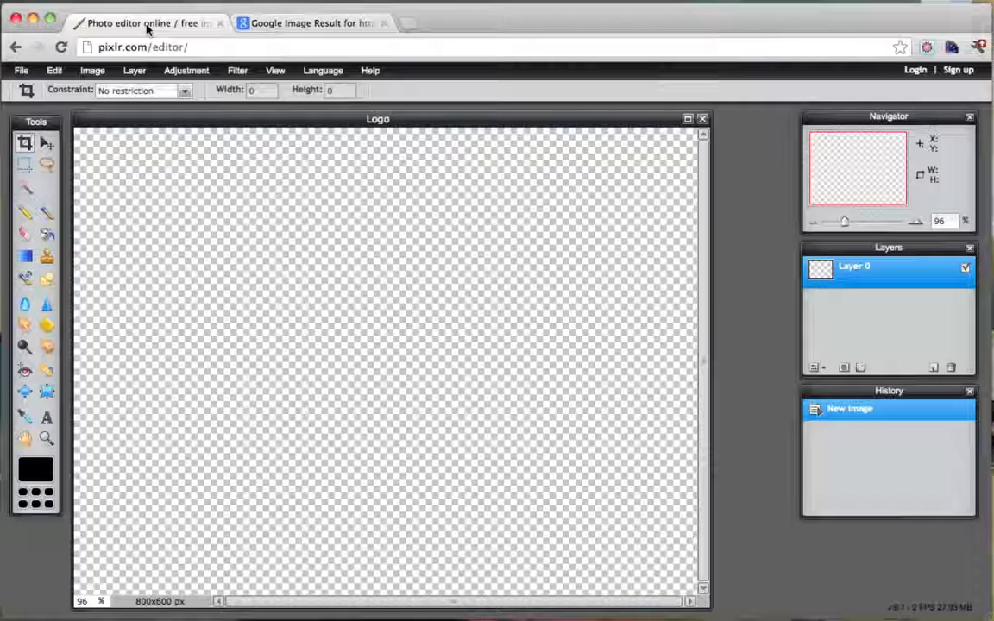
left_click(21, 72)
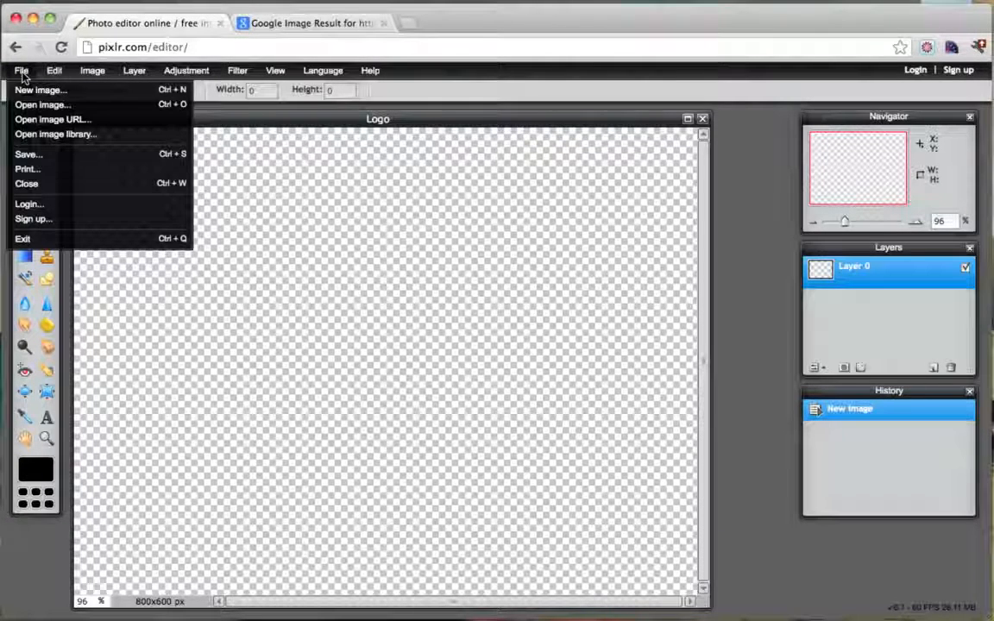
left_click(62, 108)
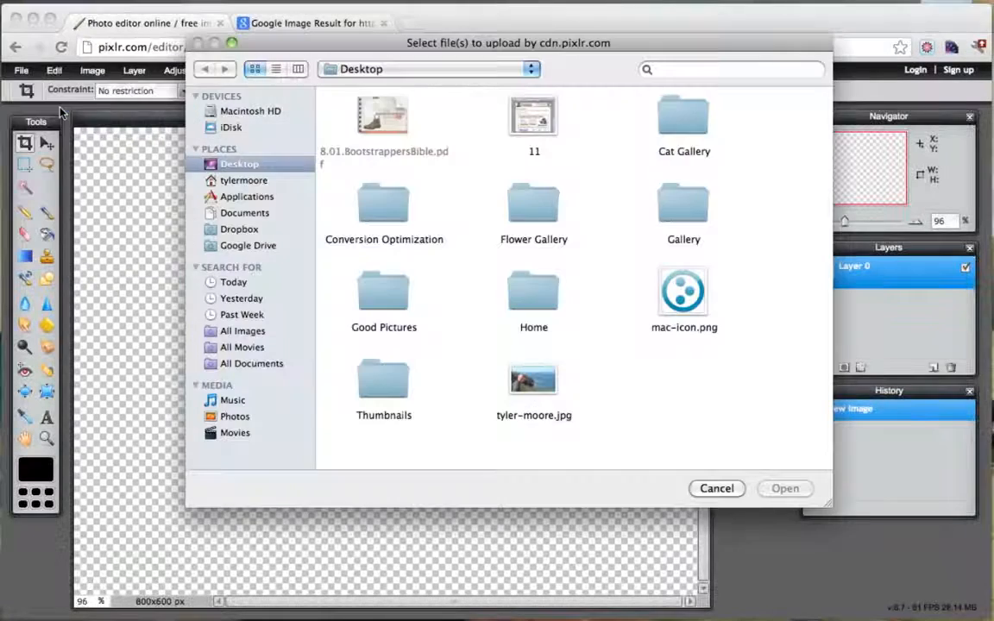
left_click(686, 297)
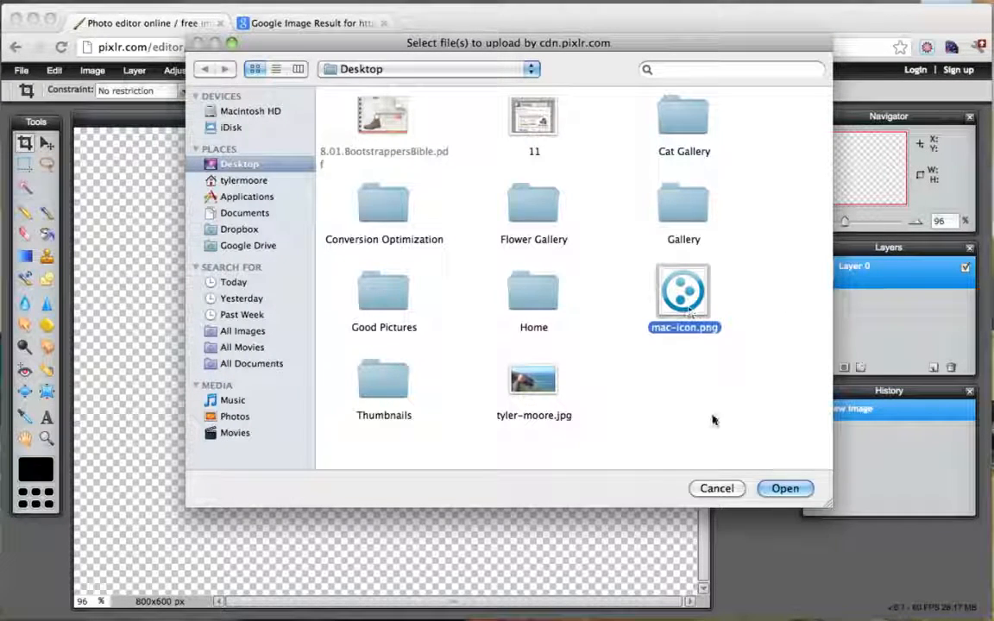
left_click(782, 489)
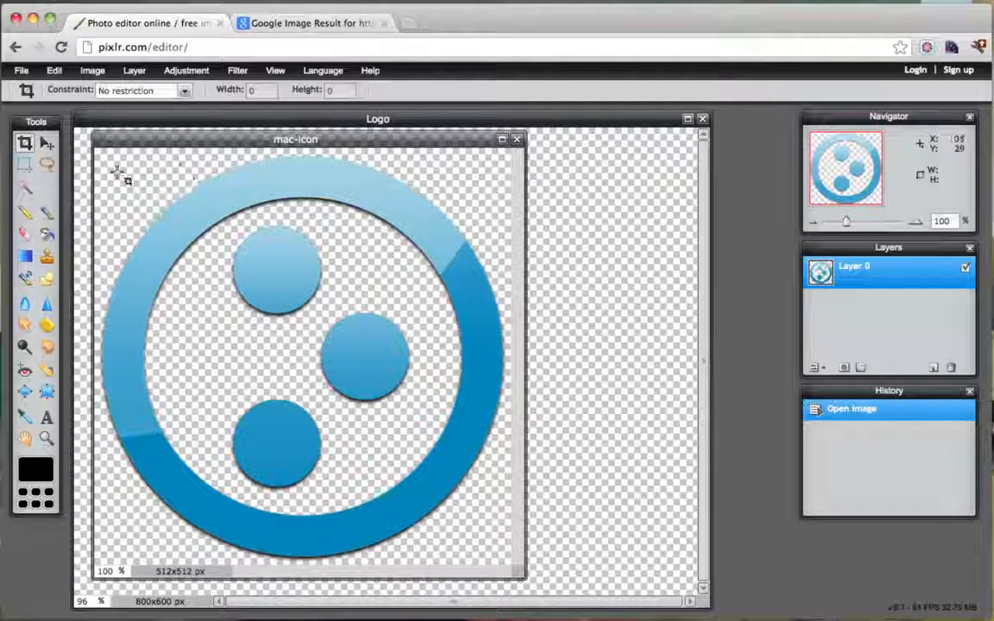
Shift the mac-icon window slightly over the Logo canvas, then select the entire icon image and copy it.
left_click_drag(184, 141, 239, 150)
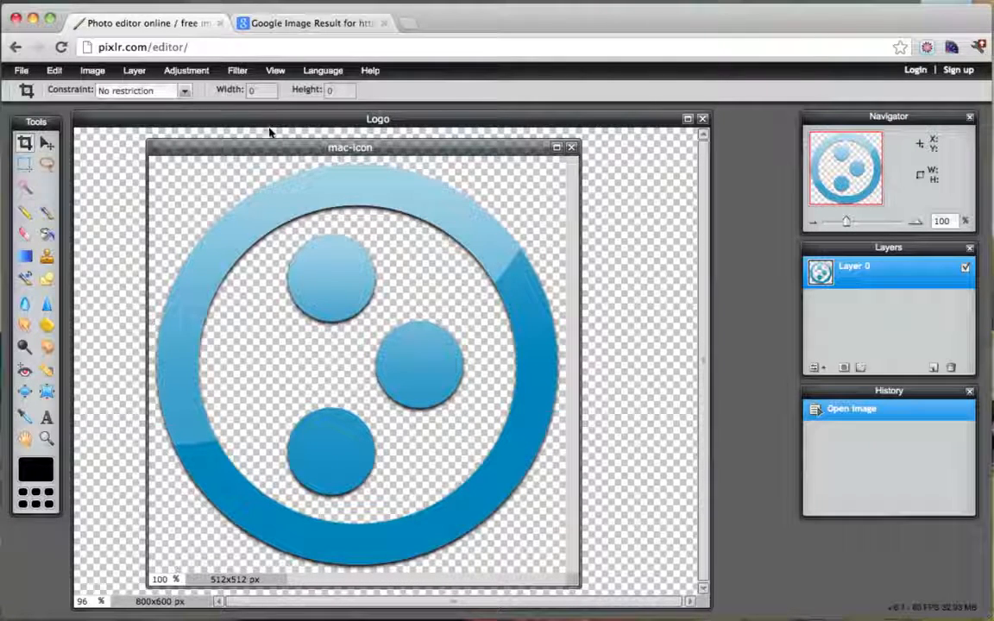
left_click_drag(270, 146, 236, 134)
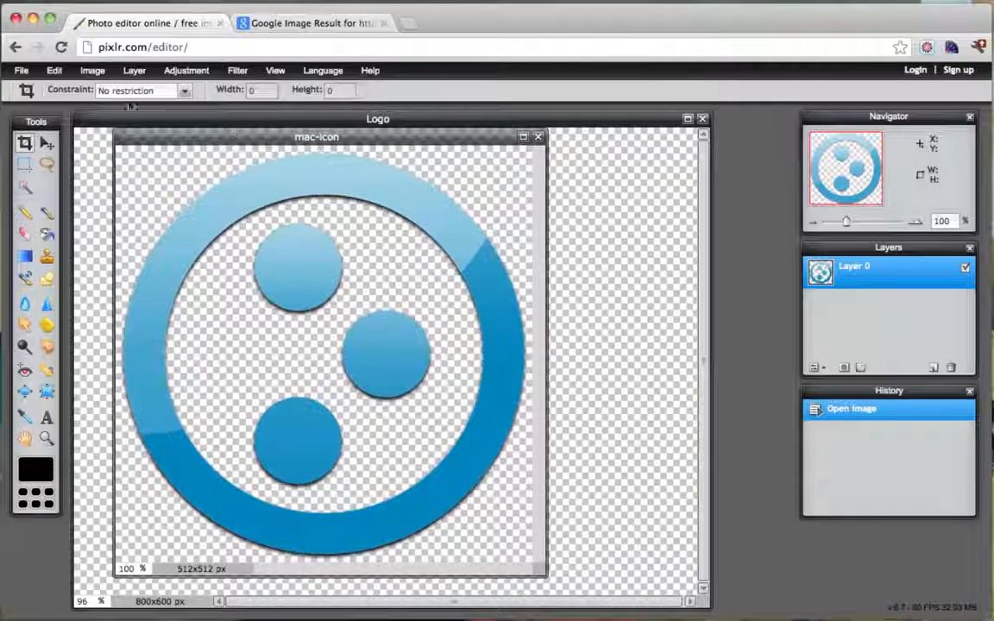
left_click(54, 71)
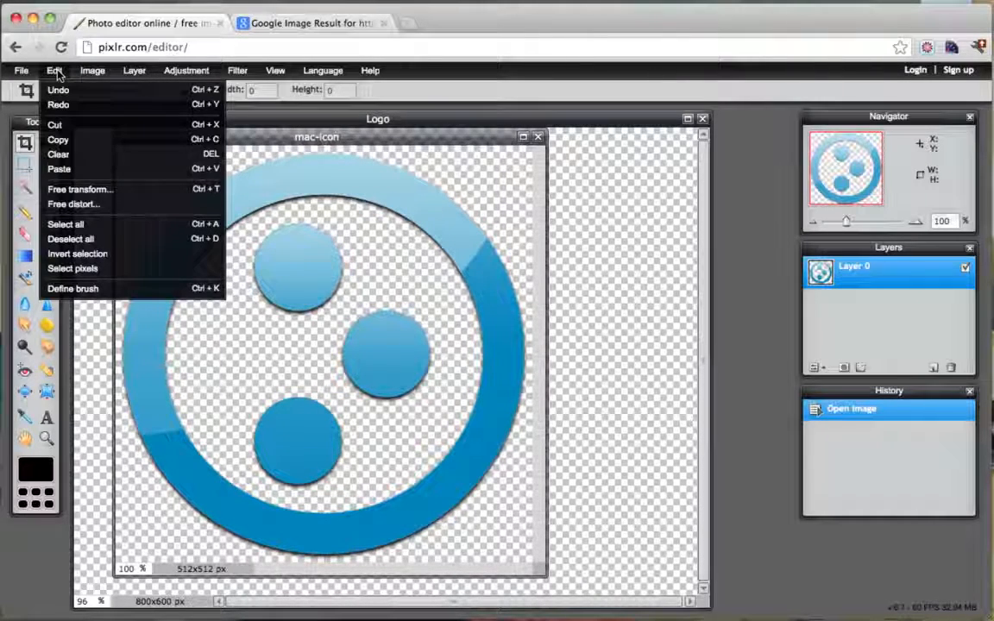
left_click(74, 225)
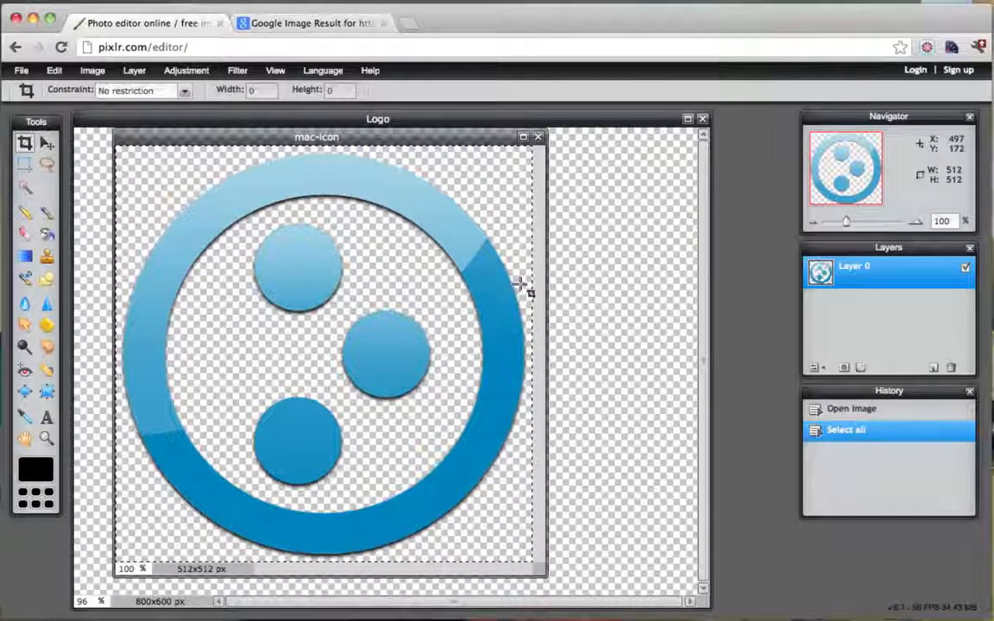
left_click(54, 71)
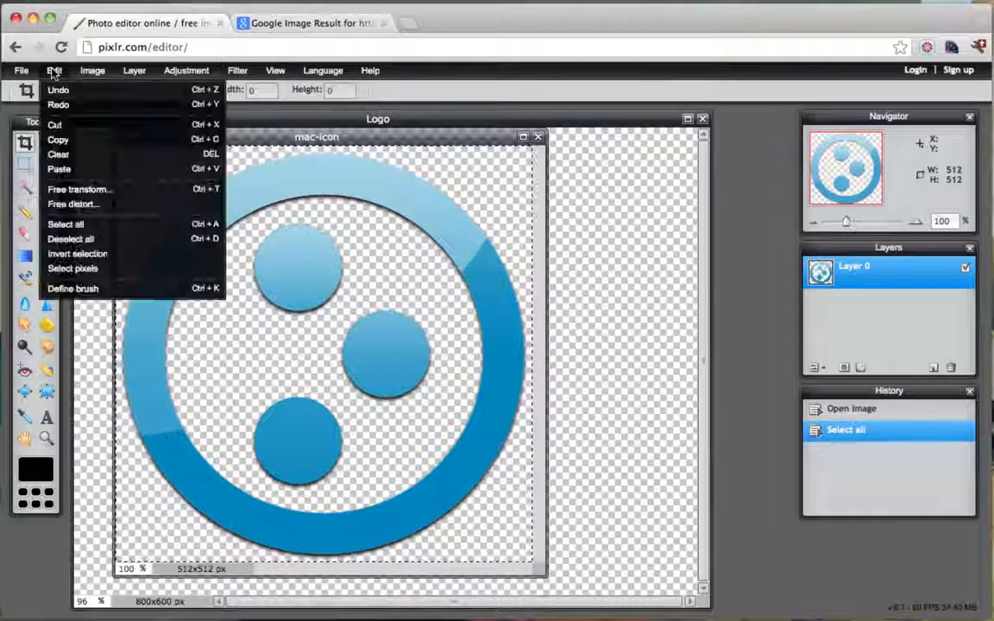
left_click(62, 139)
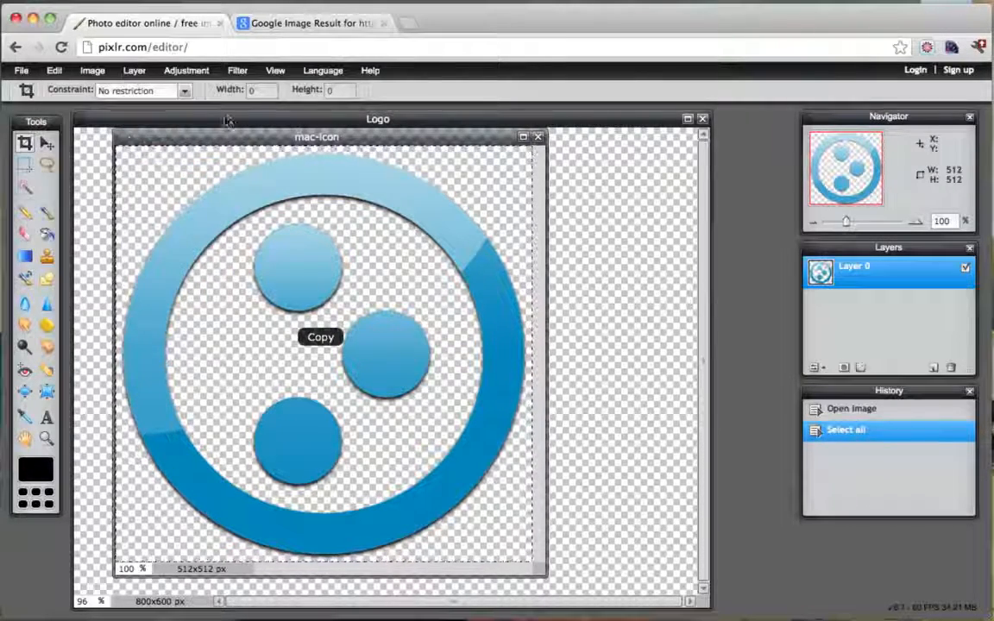
Move the mac-icon window out of the way and paste the copied icon into the Logo canvas.
left_click_drag(203, 136, 373, 195)
left_click(272, 124)
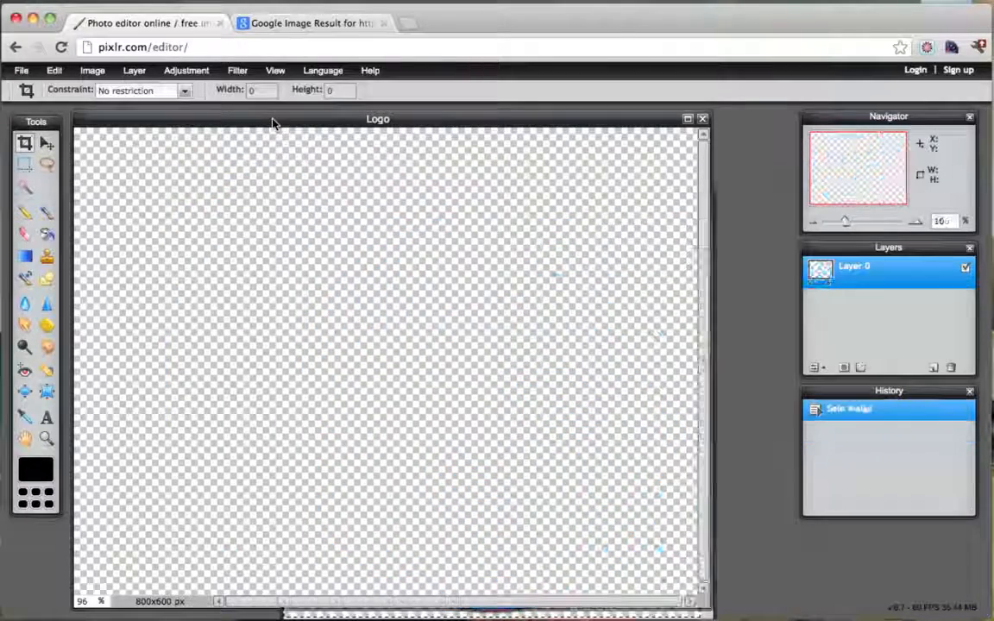
left_click(54, 70)
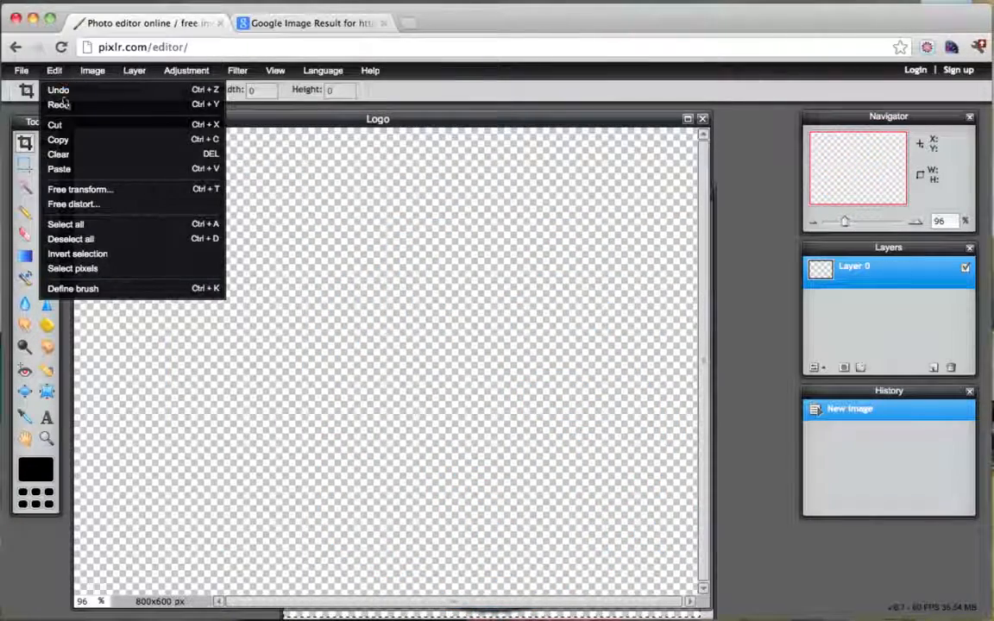
left_click(62, 169)
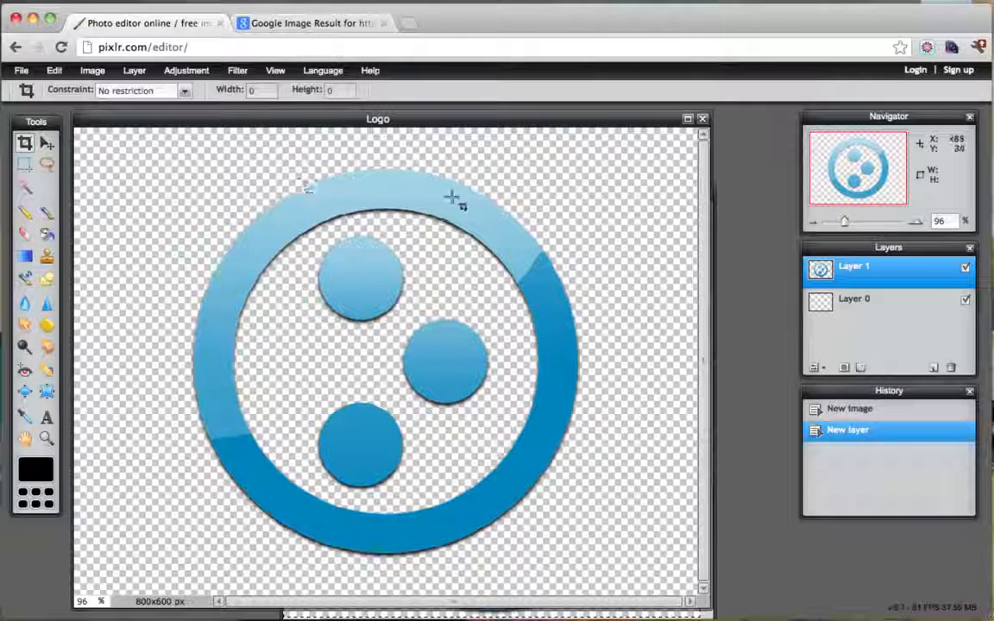
left_click(55, 70)
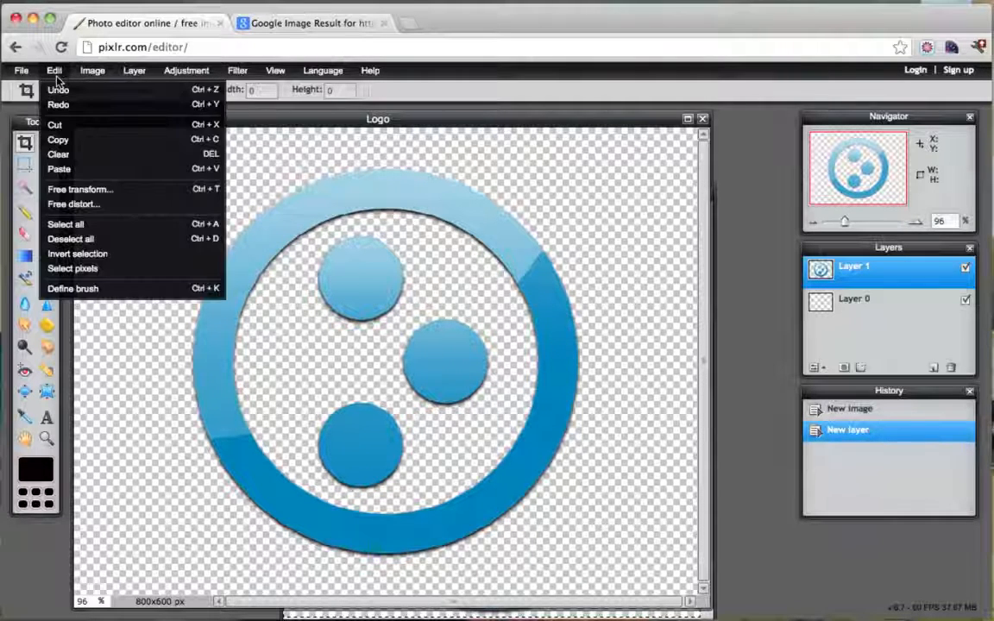
left_click(101, 191)
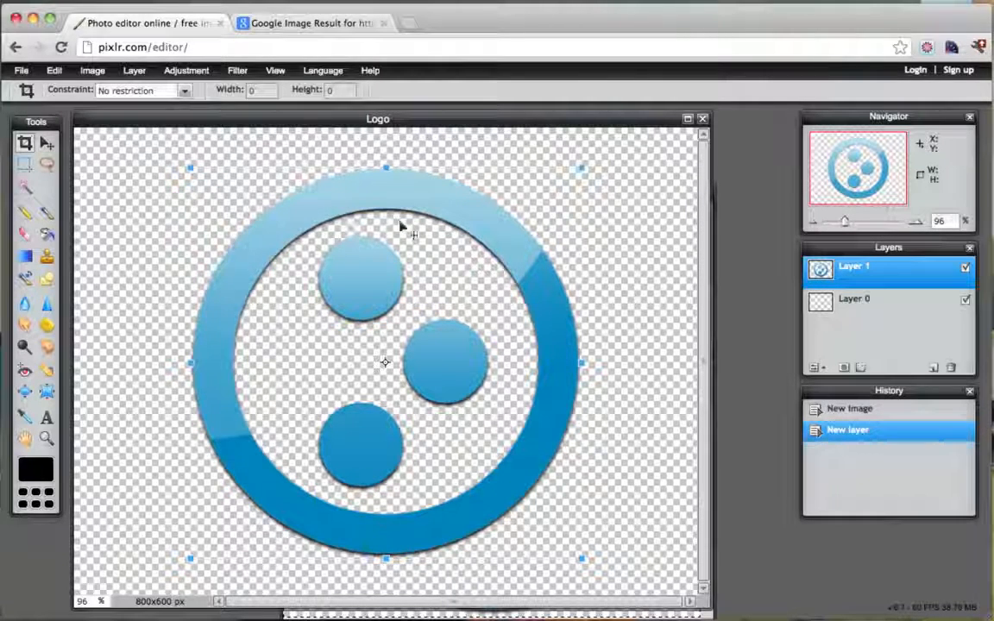
left_click_drag(189, 168, 204, 194)
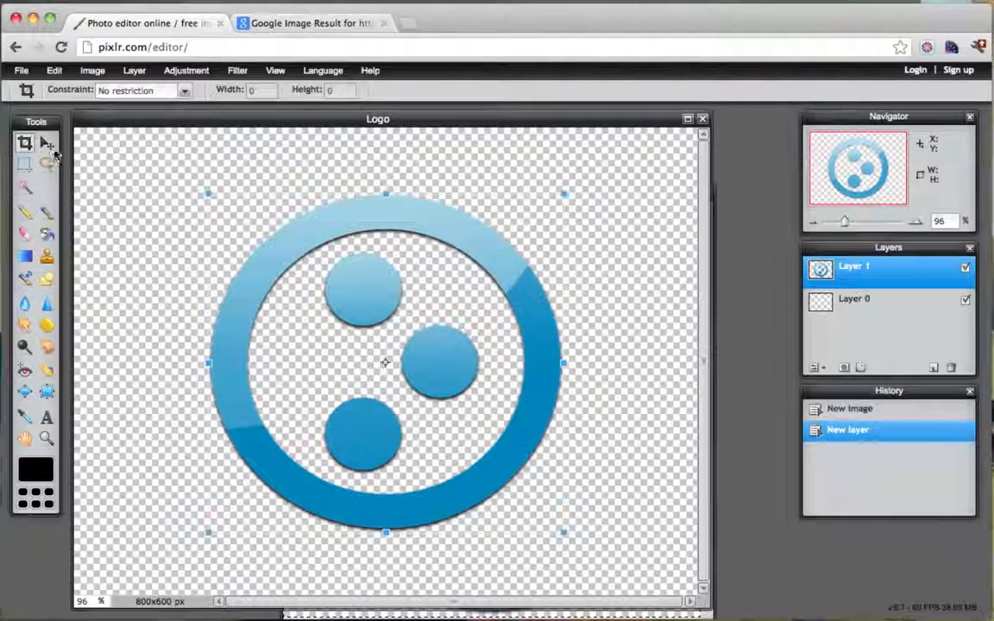
left_click(48, 147)
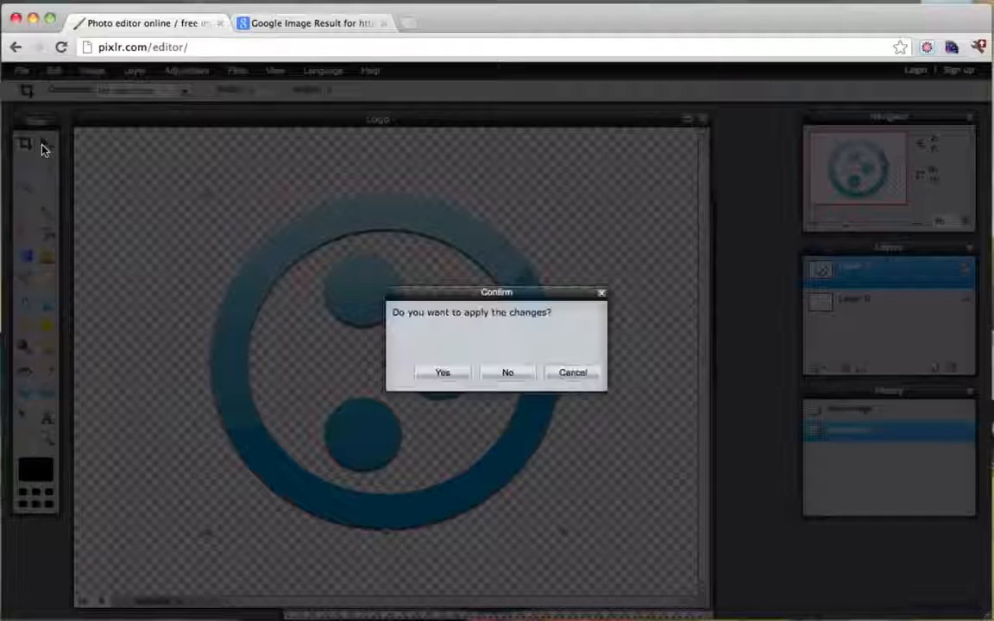
left_click(507, 374)
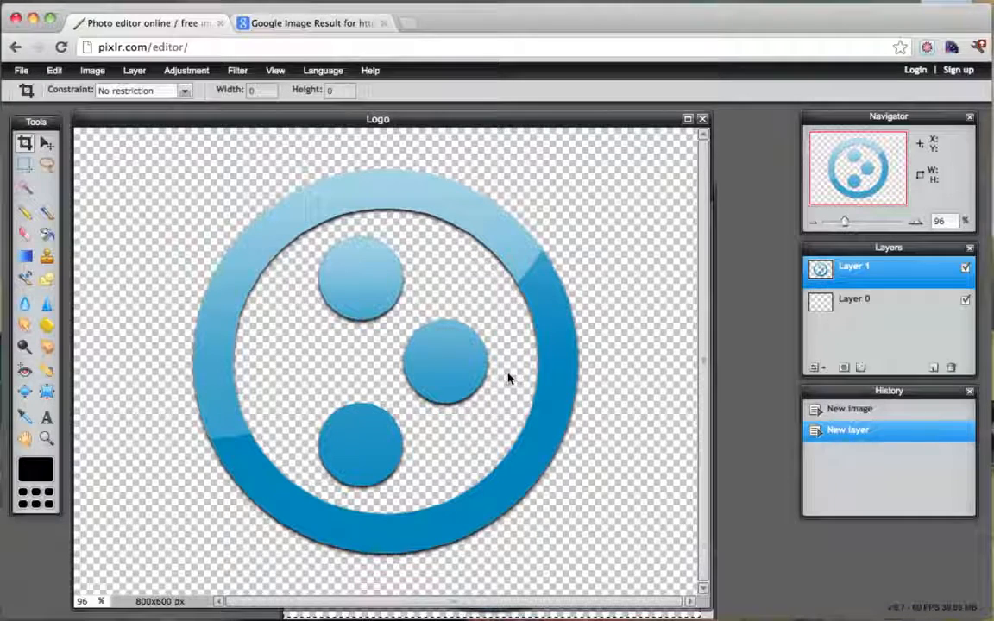
left_click(56, 73)
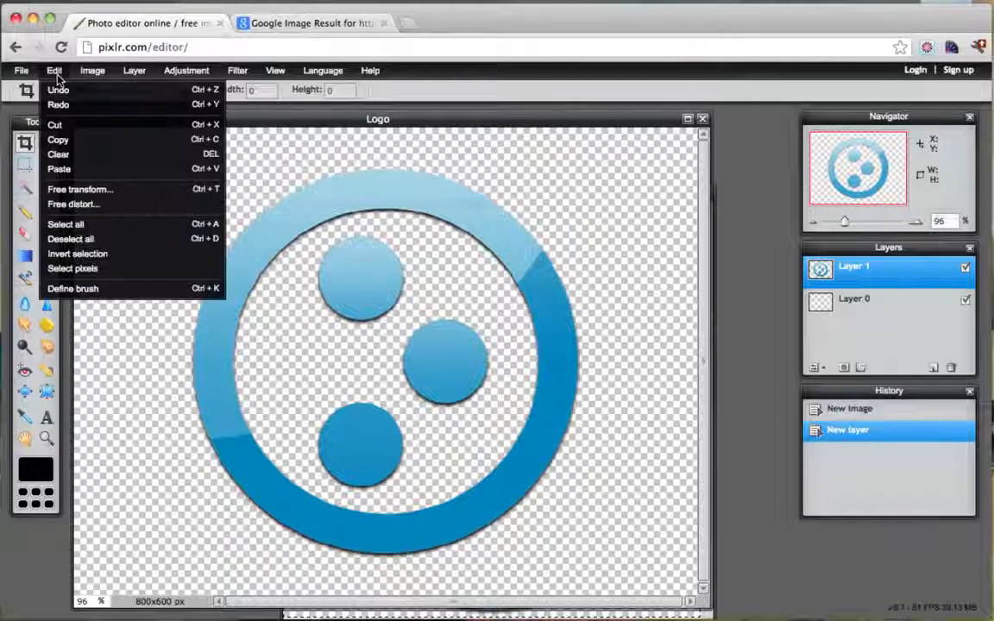
left_click(80, 189)
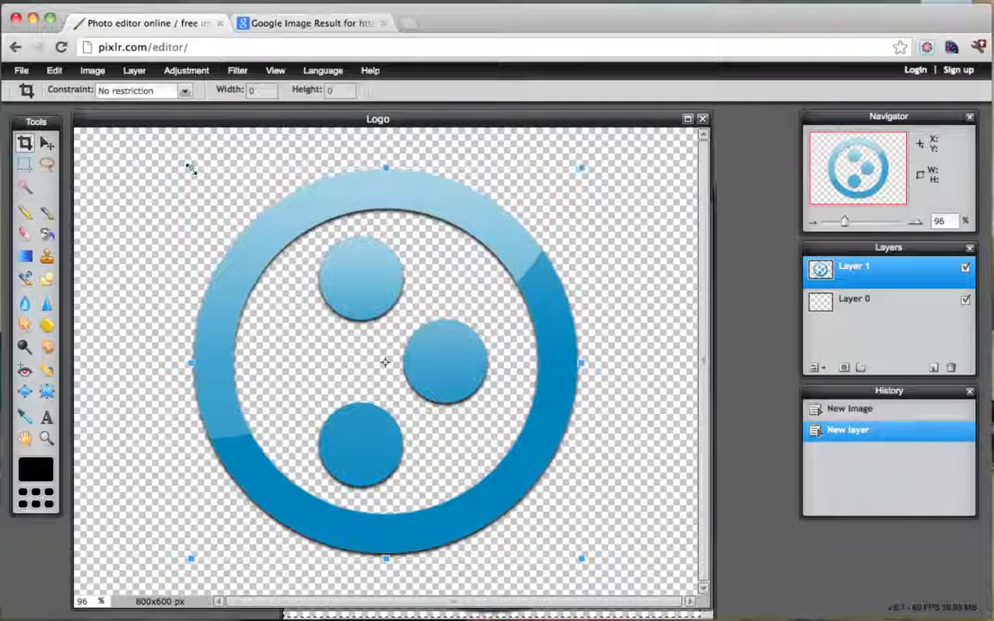
left_click_drag(190, 168, 205, 203)
left_click(28, 141)
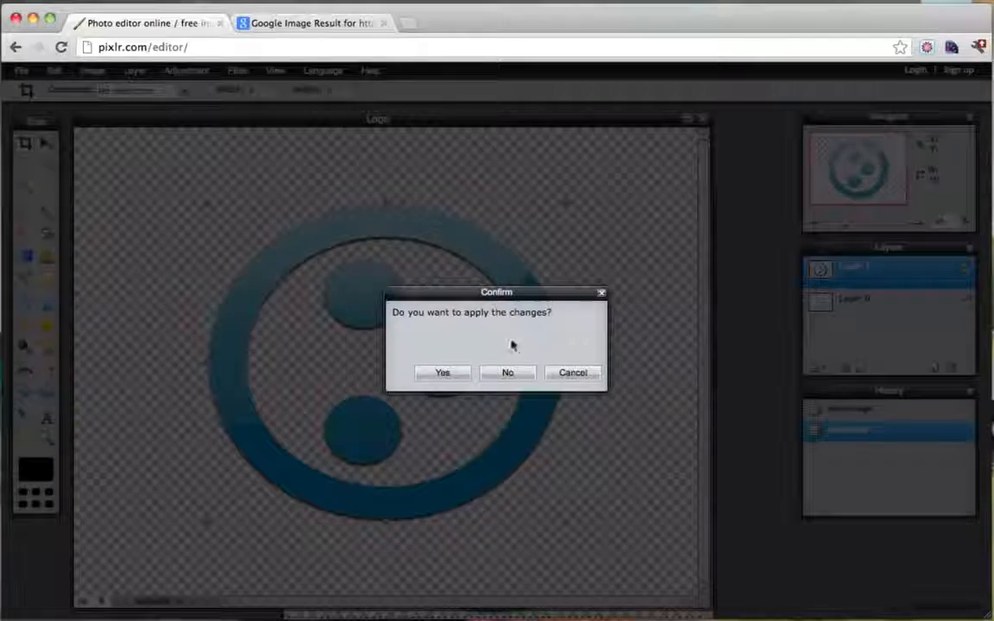
left_click(507, 372)
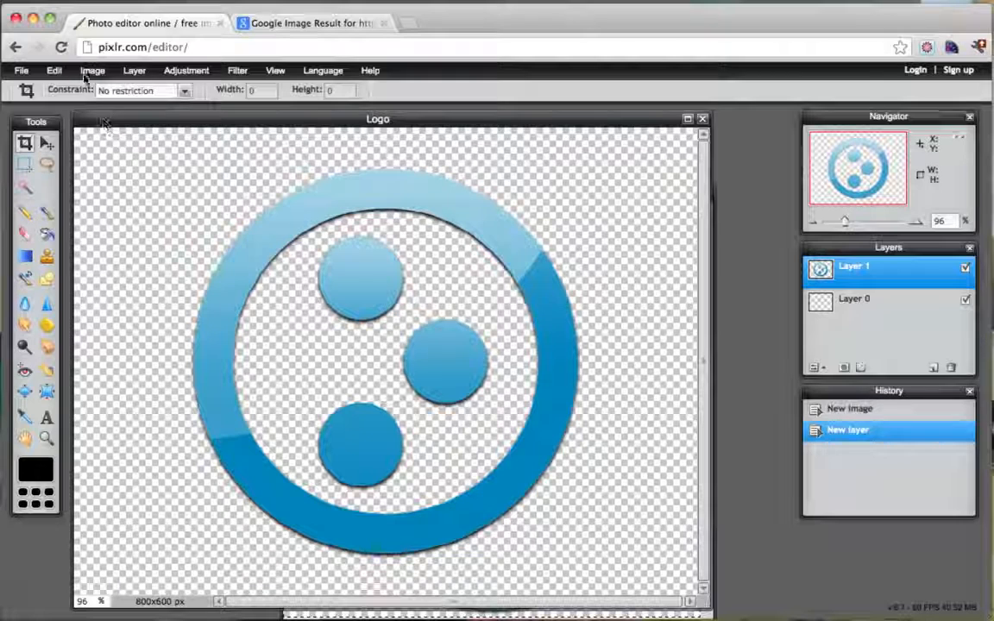
Shrink the pasted ring icon proportionally to a small emblem with Free transform, apply it, and move the icon near the canvas's left edge.
left_click(53, 70)
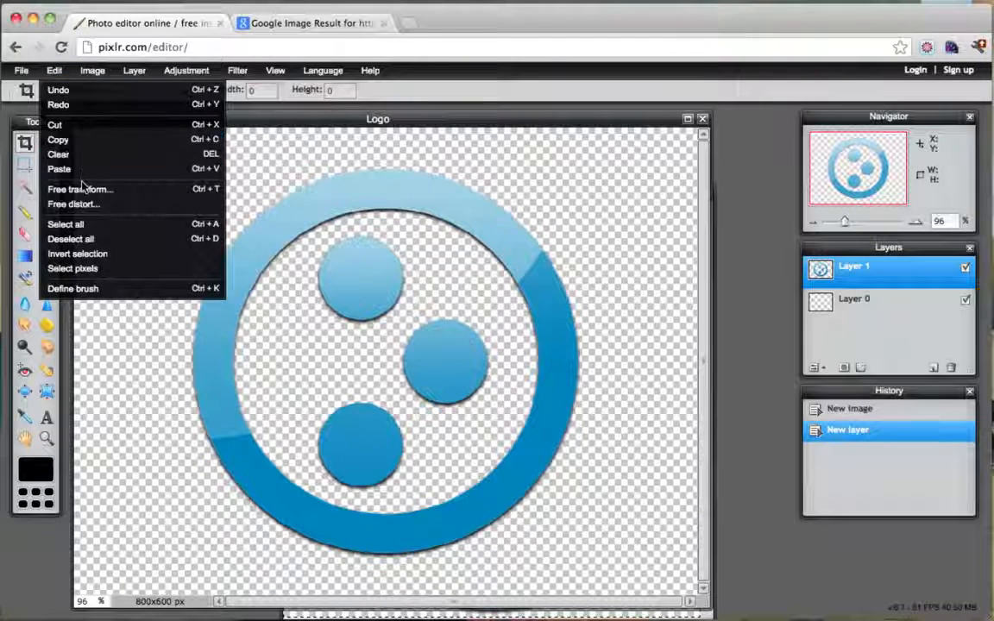
left_click(79, 188)
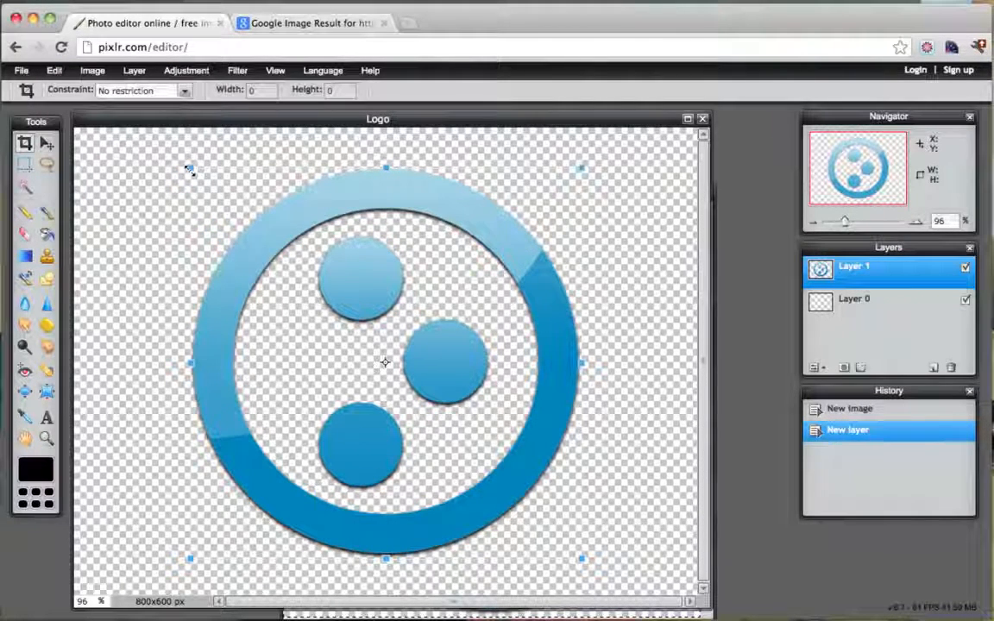
left_click_drag(189, 168, 350, 304)
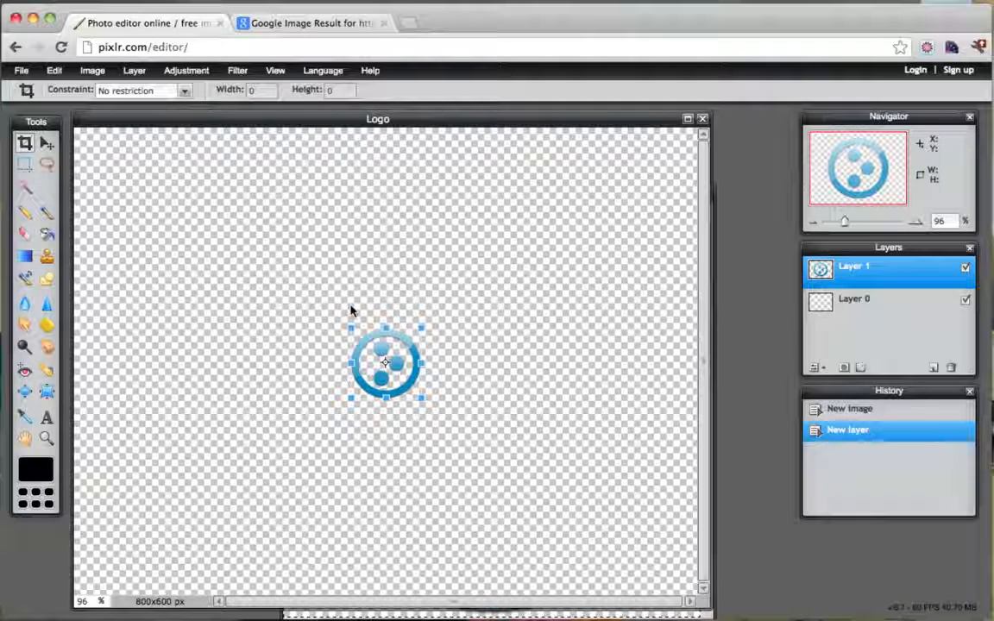
left_click(47, 145)
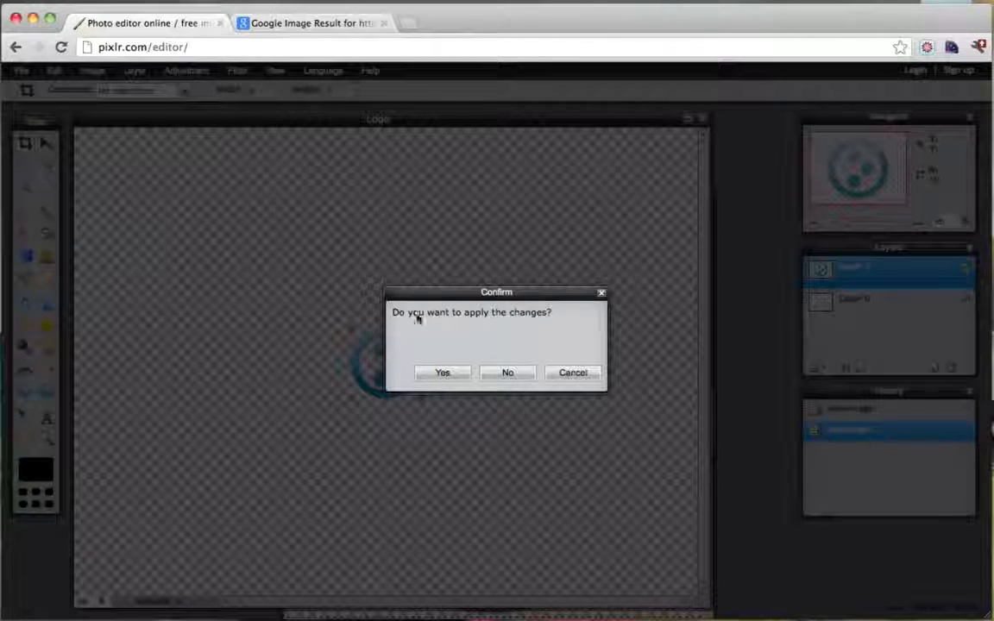
left_click(442, 374)
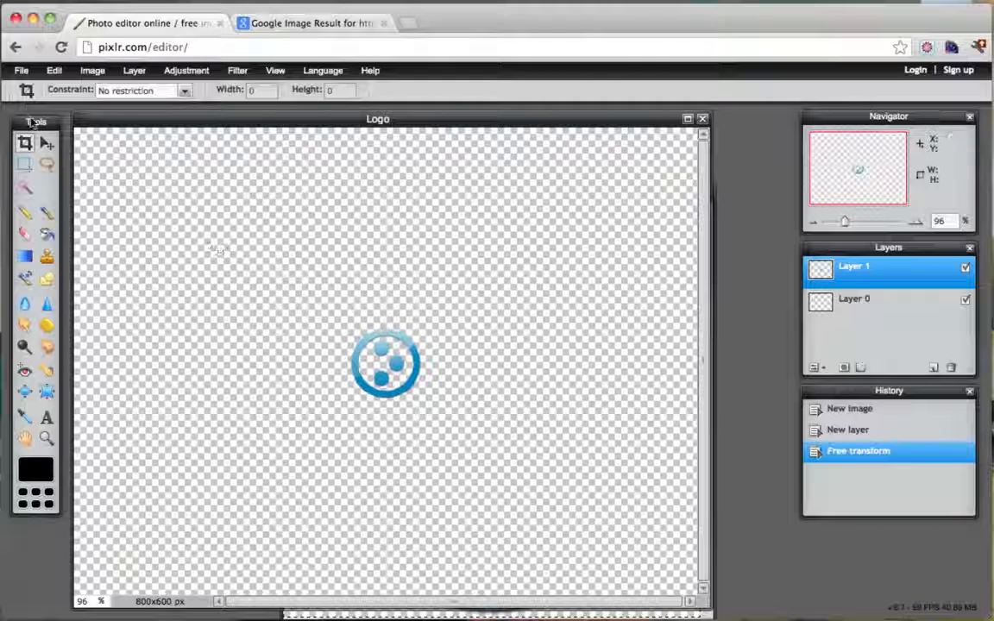
left_click(46, 143)
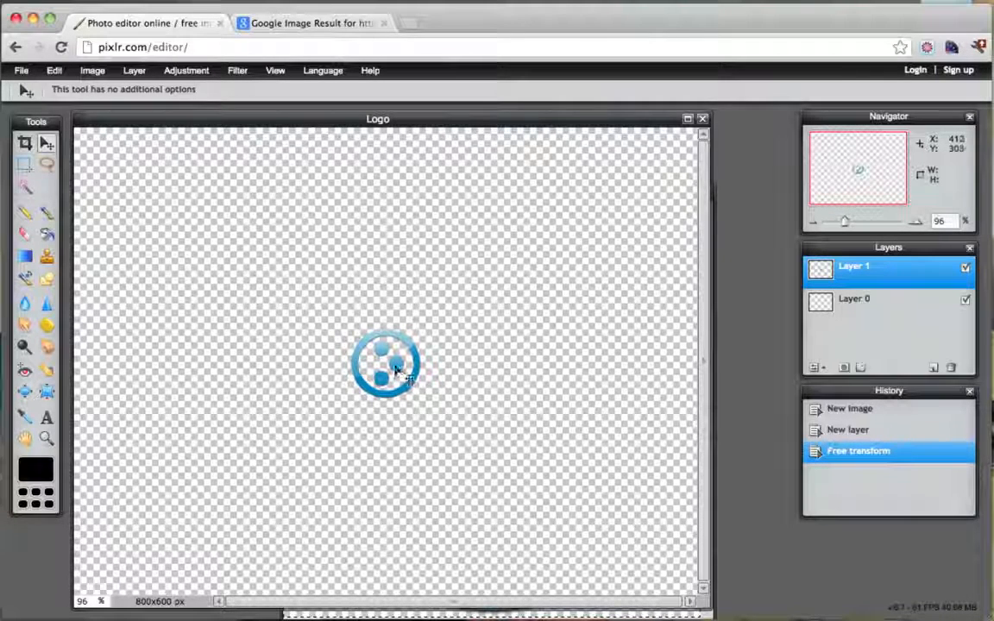
left_click_drag(395, 369, 167, 353)
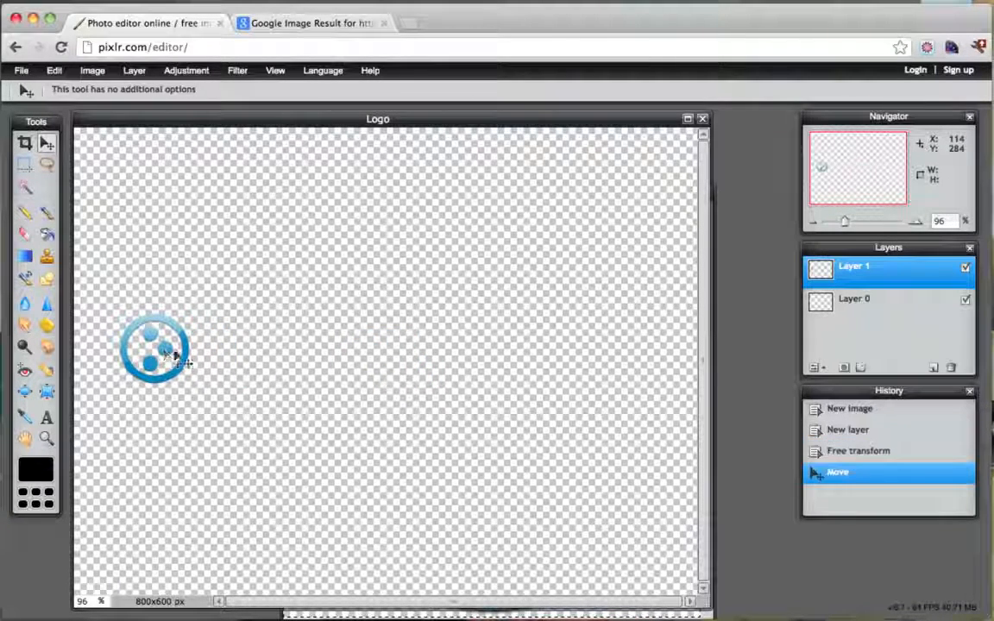
Add the text "My" above and to the right of the icon and set its size to 72.
left_click(48, 420)
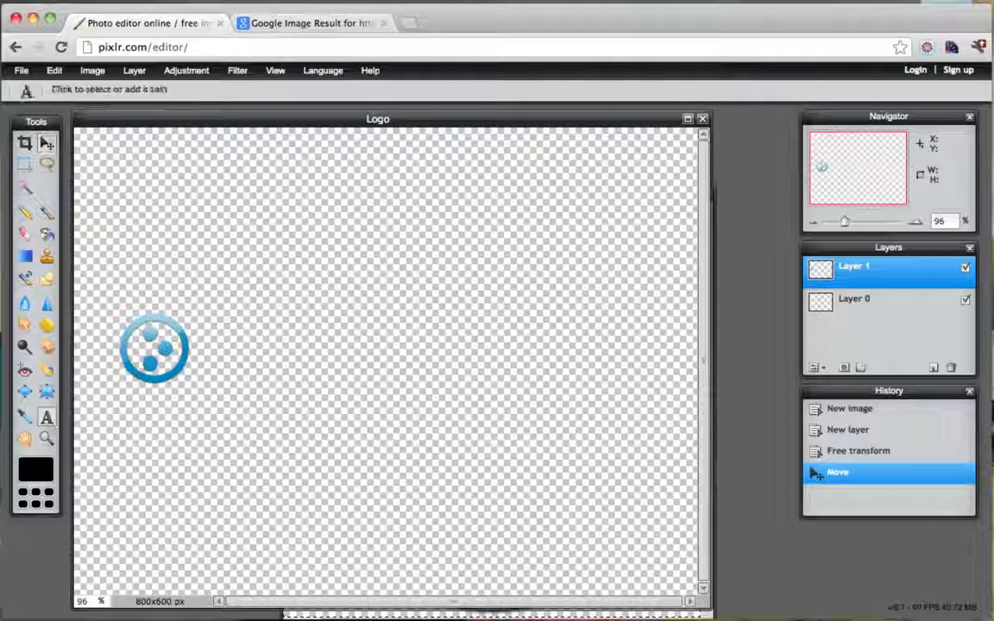
left_click(226, 243)
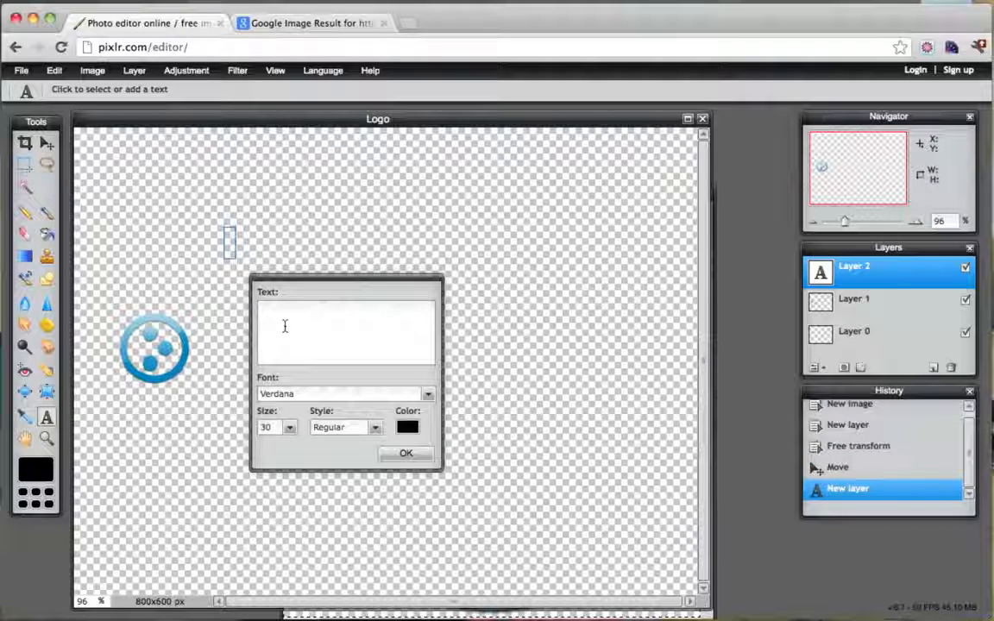
type("My")
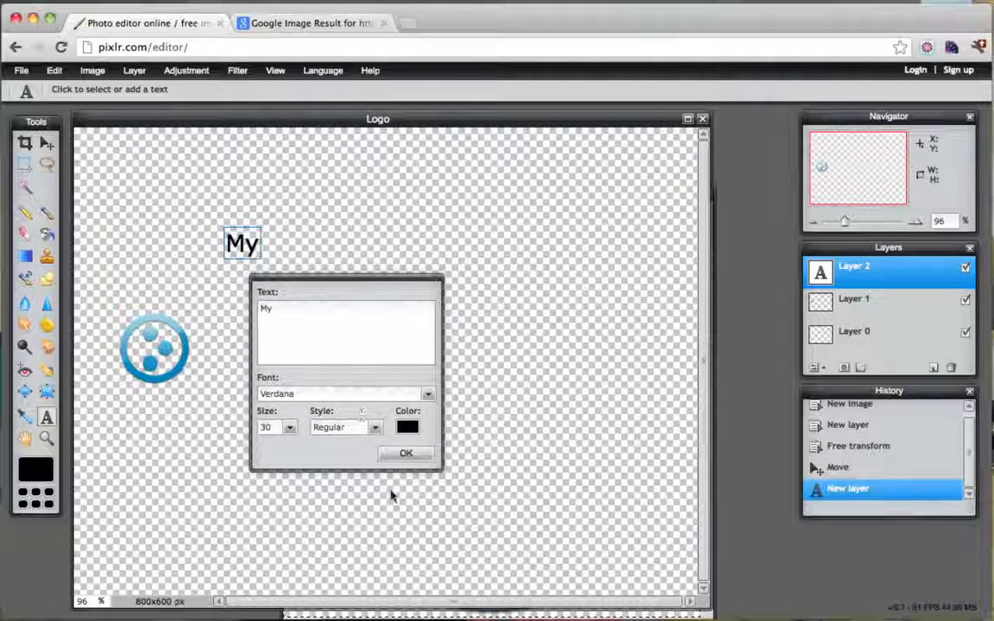
left_click(290, 428)
left_click_drag(222, 442, 242, 435)
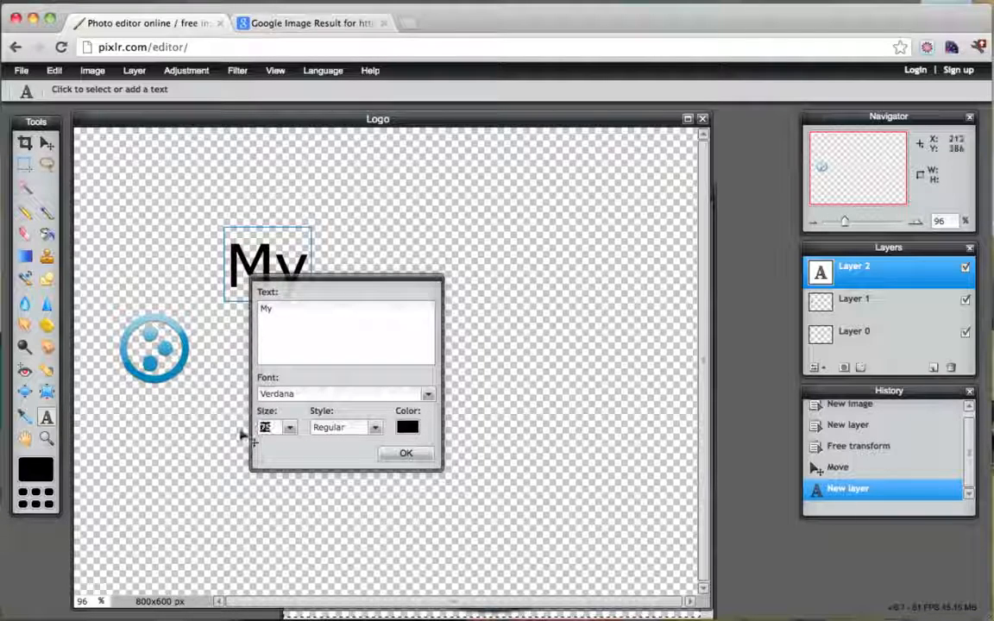
type("72")
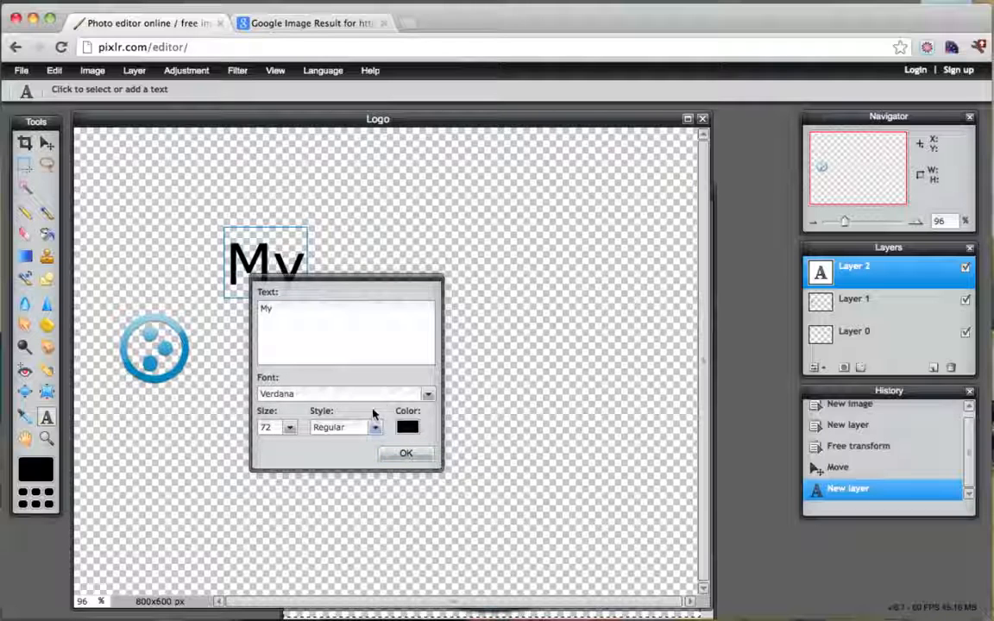
Set the font of the "My" text to 12 Avenir 45 BookOblique 83173.
left_click(428, 397)
scroll(382, 462, "down", 20)
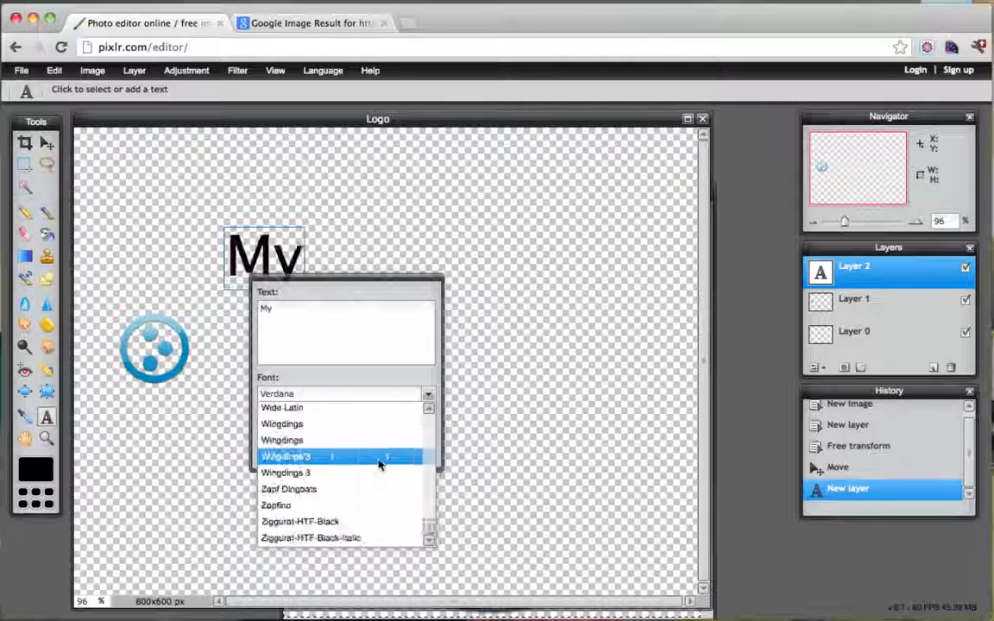
scroll(378, 461, "up", 20)
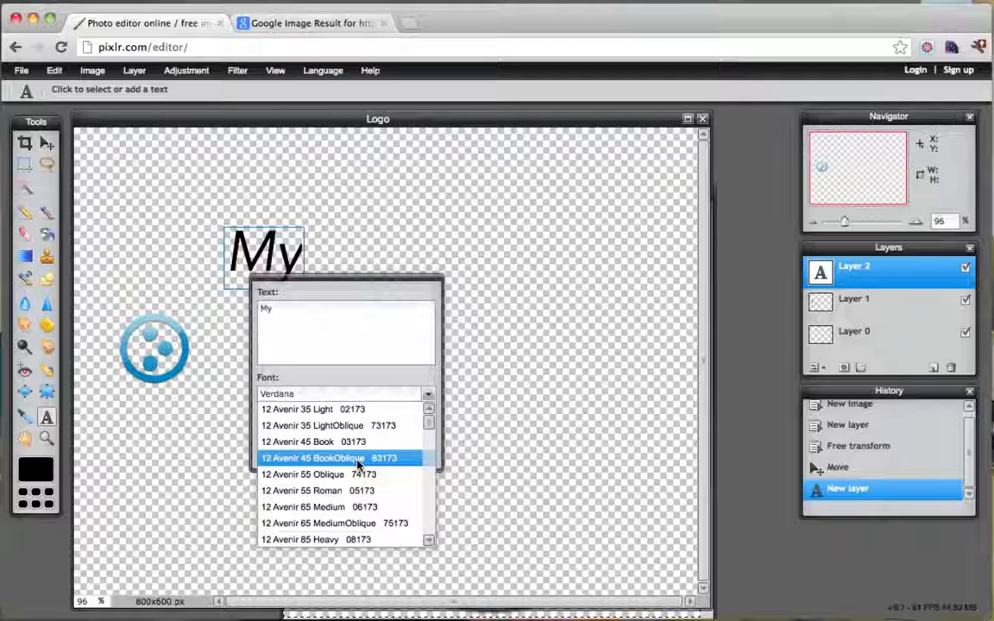
left_click(359, 460)
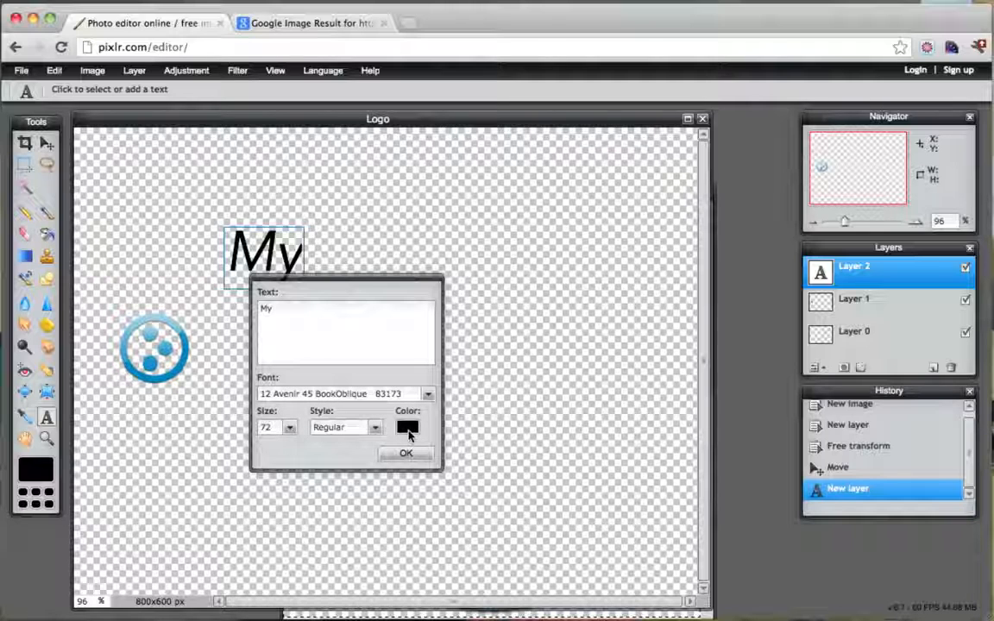
Color the "My" text light blue (98cce3) by sampling the upper part of the icon's ring, and confirm the text.
left_click(408, 429)
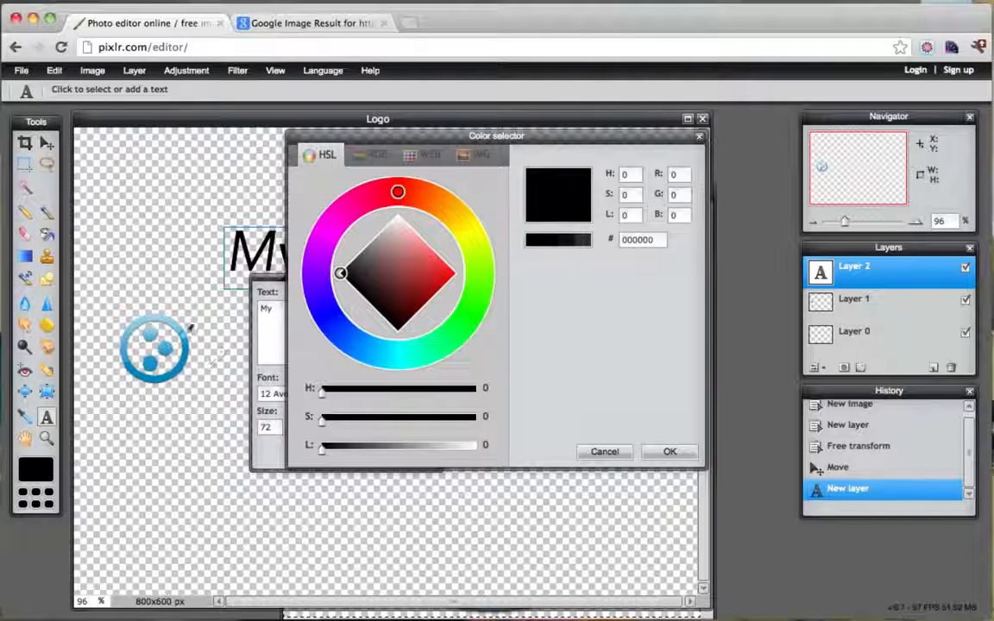
left_click(191, 330)
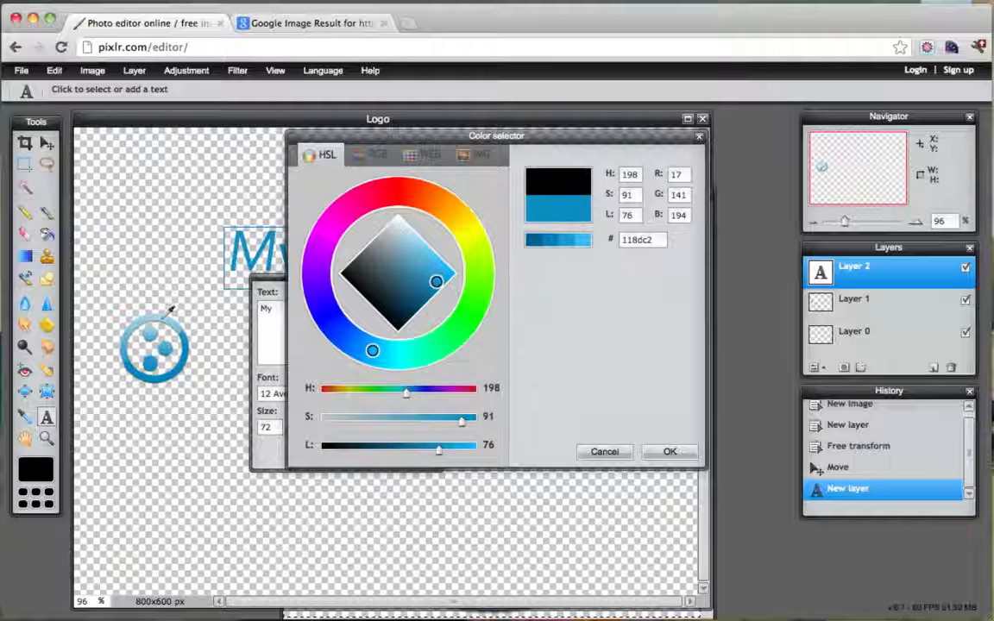
left_click(171, 309)
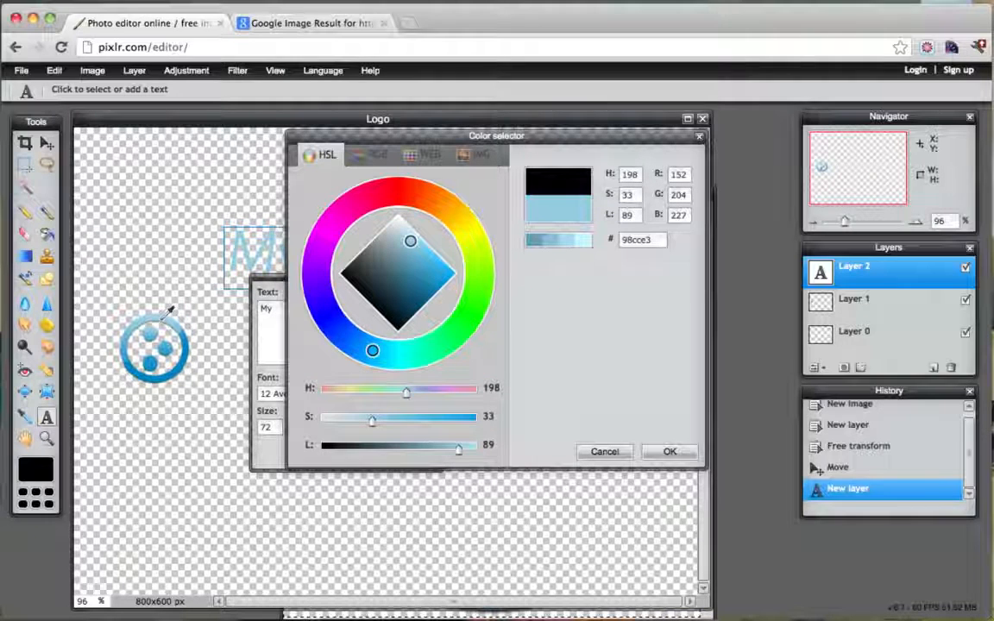
left_click(668, 451)
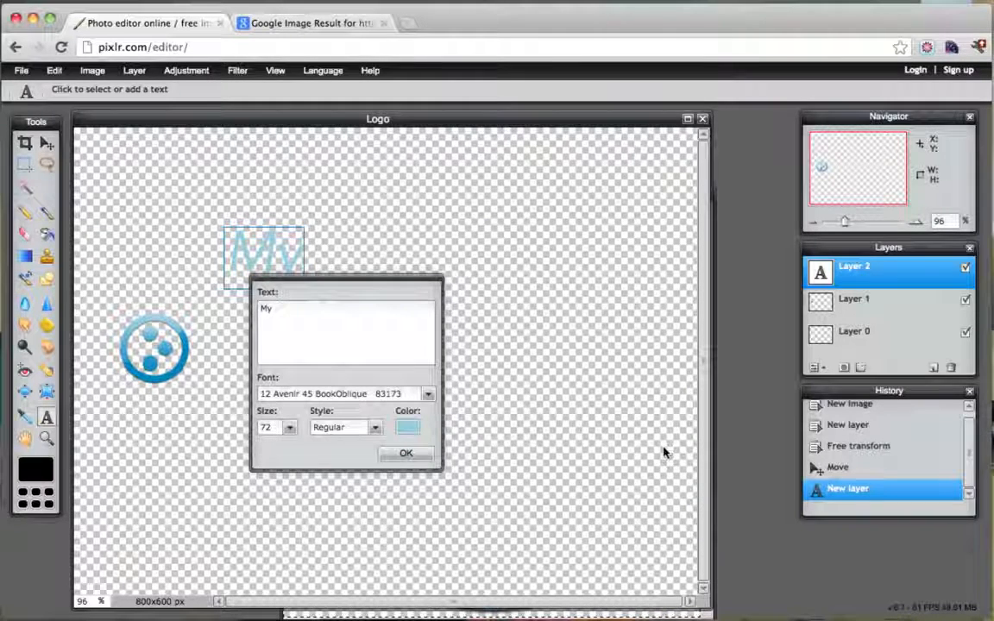
left_click(406, 454)
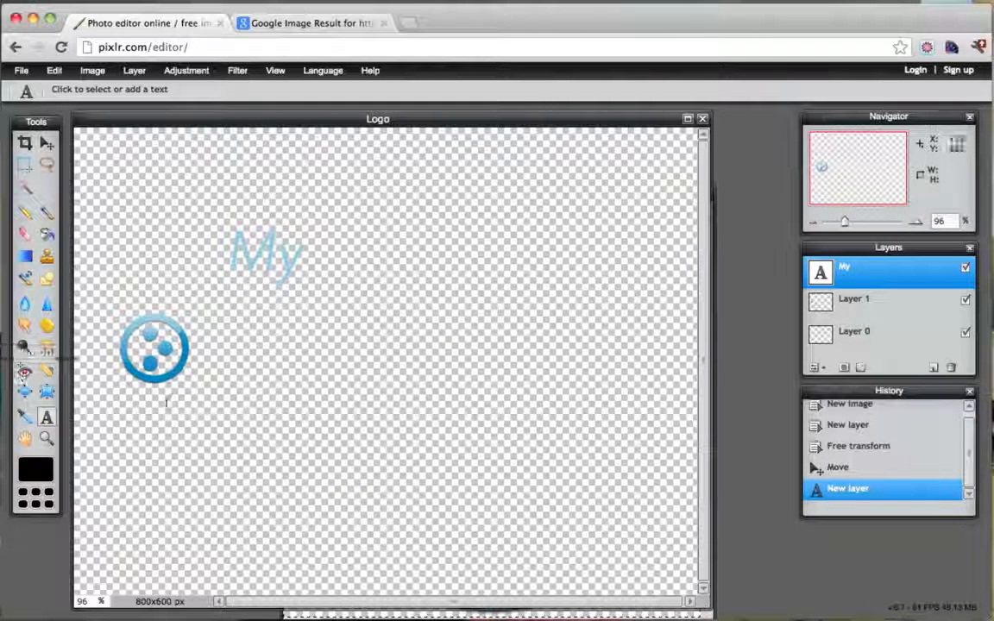
Add the text "Logo" below and to the right of "My", and color it blue (0084bd) by sampling the right side of the icon's ring.
left_click(321, 390)
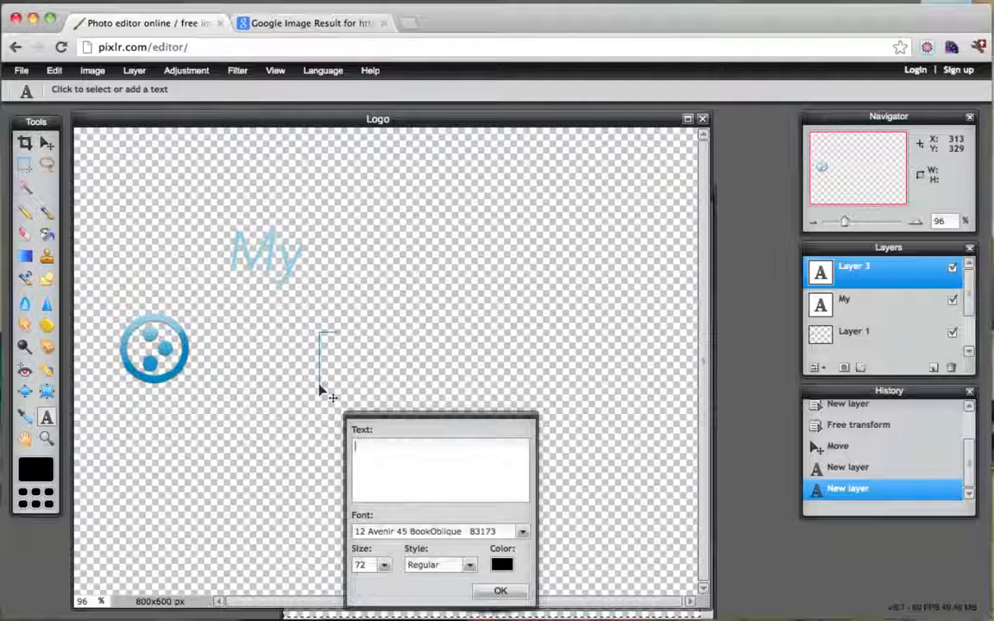
type("Logo")
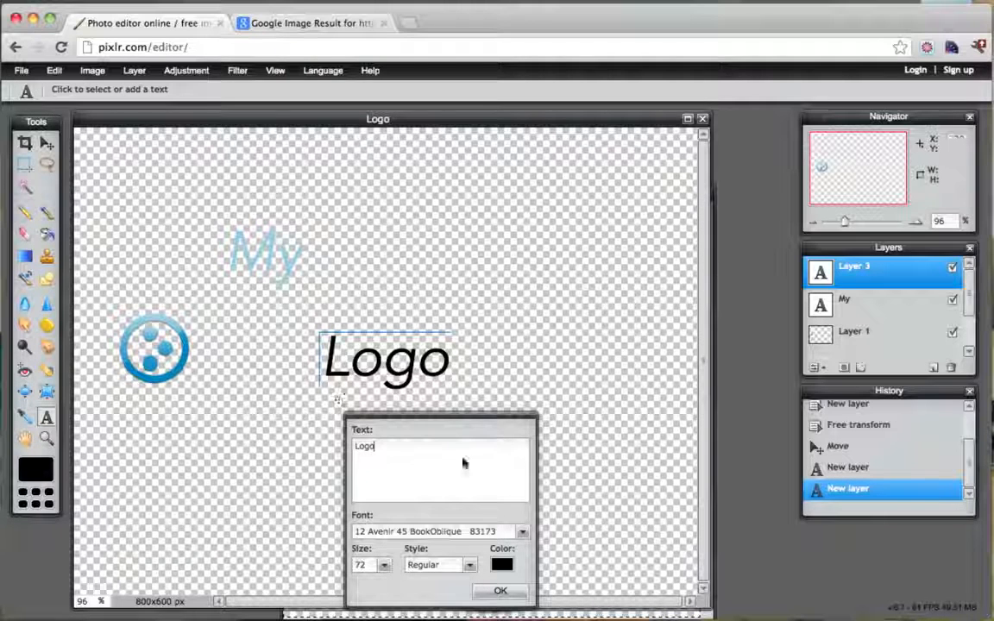
left_click(499, 566)
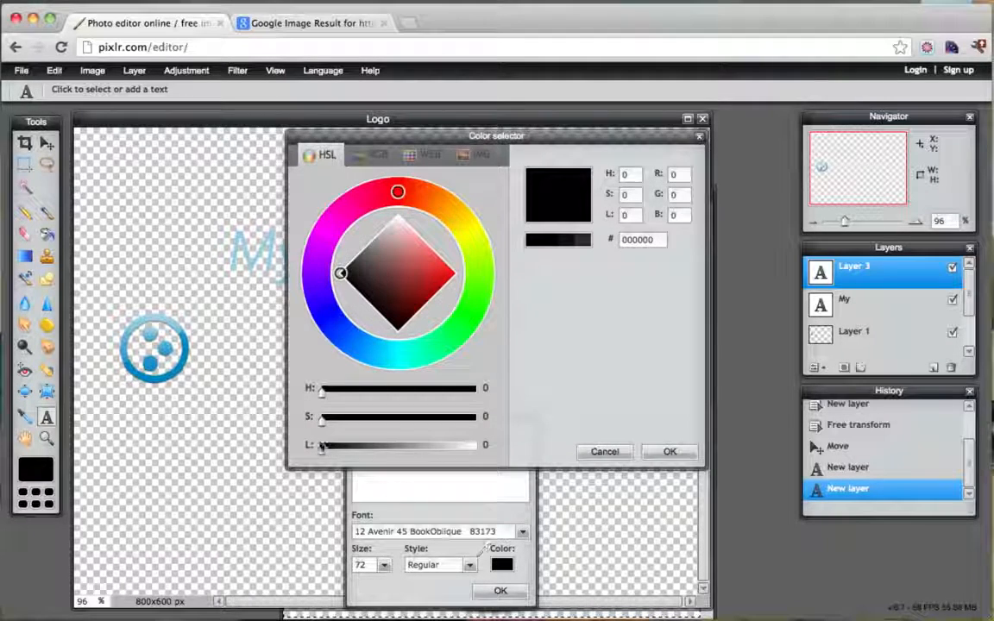
left_click(185, 342)
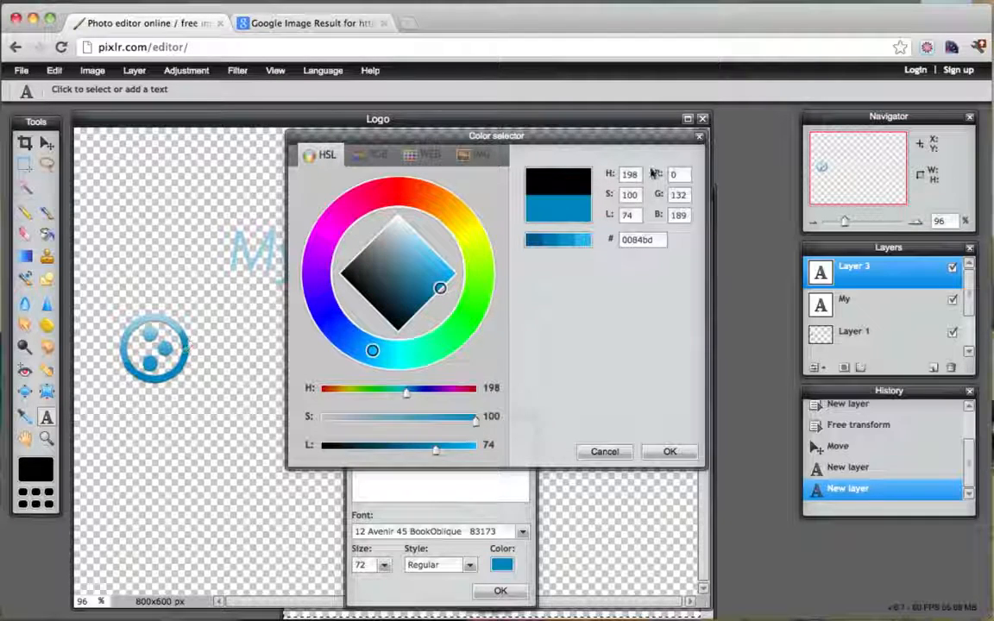
left_click(668, 453)
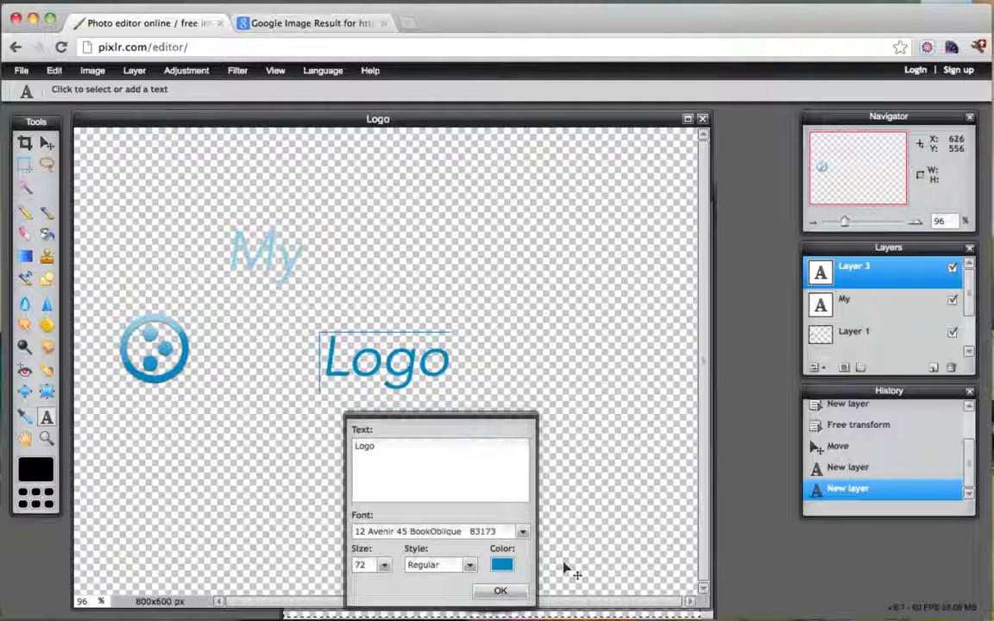
left_click(503, 594)
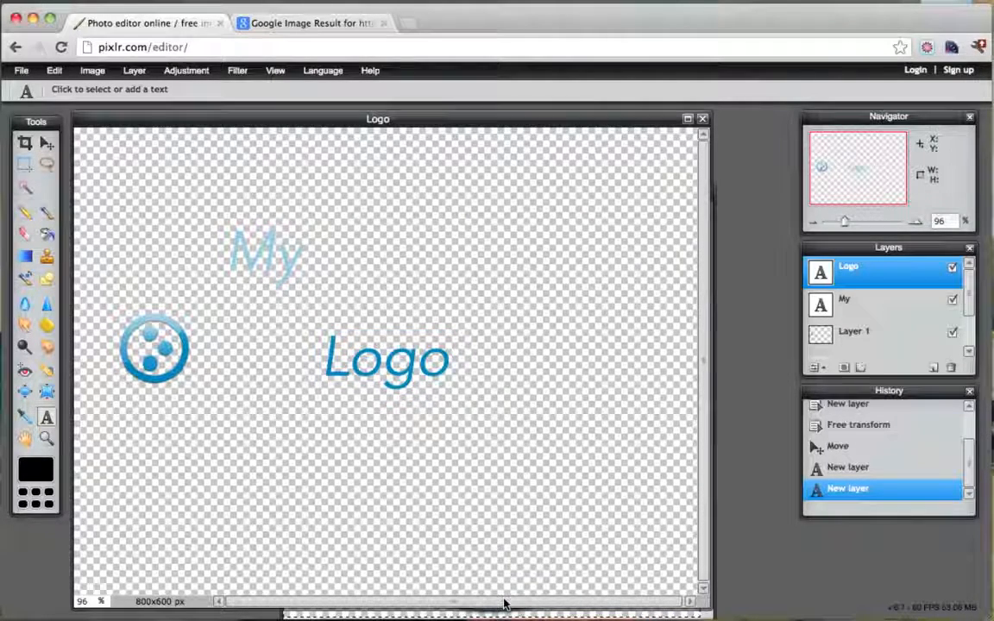
Move the "My" text directly beside the ring icon and the "Logo" text right after it, aligned on one line.
left_click(865, 302)
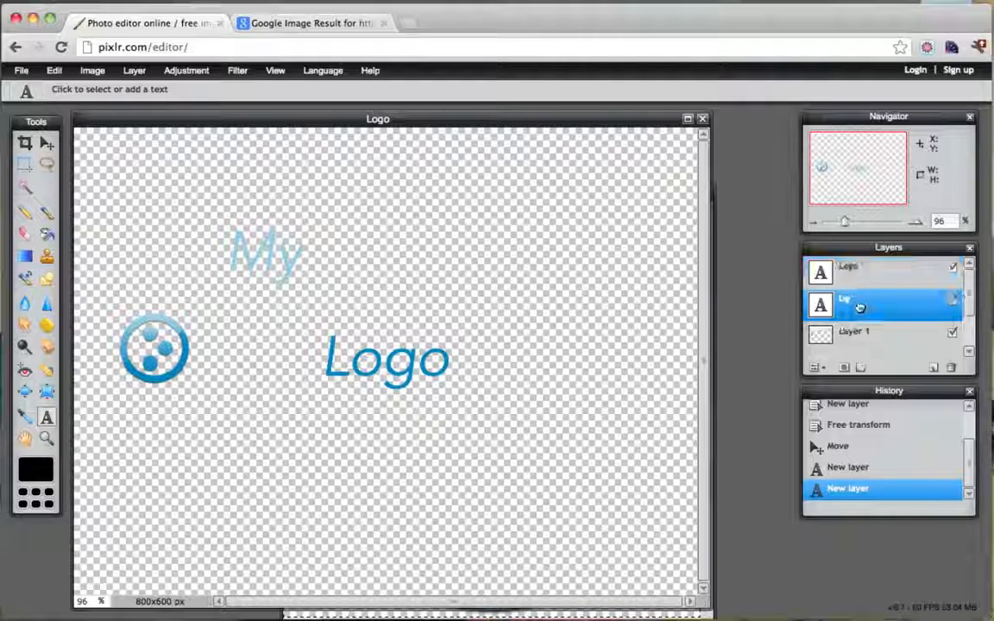
left_click(47, 144)
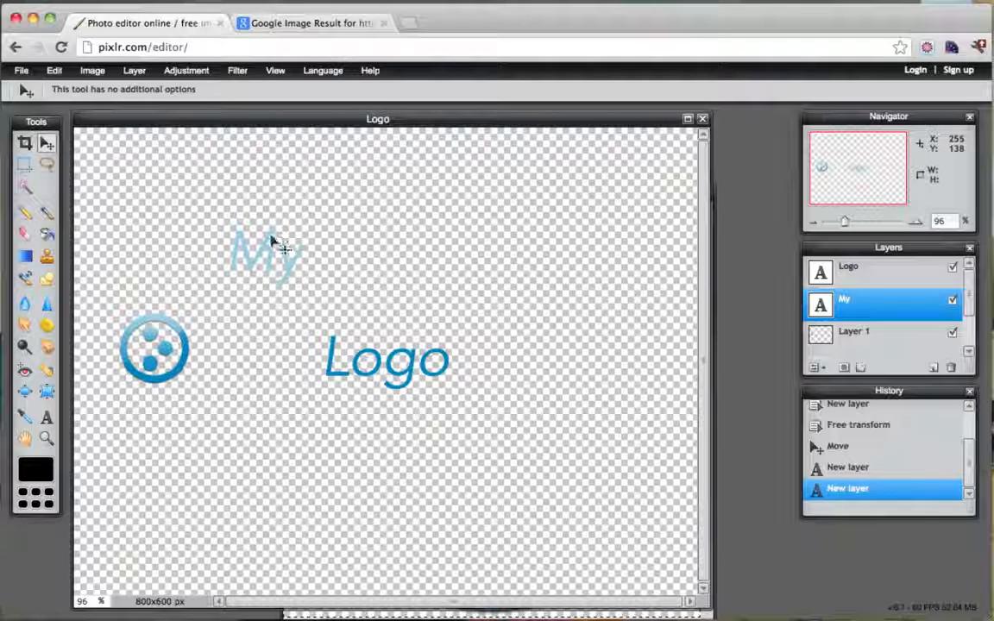
left_click_drag(272, 238, 244, 333)
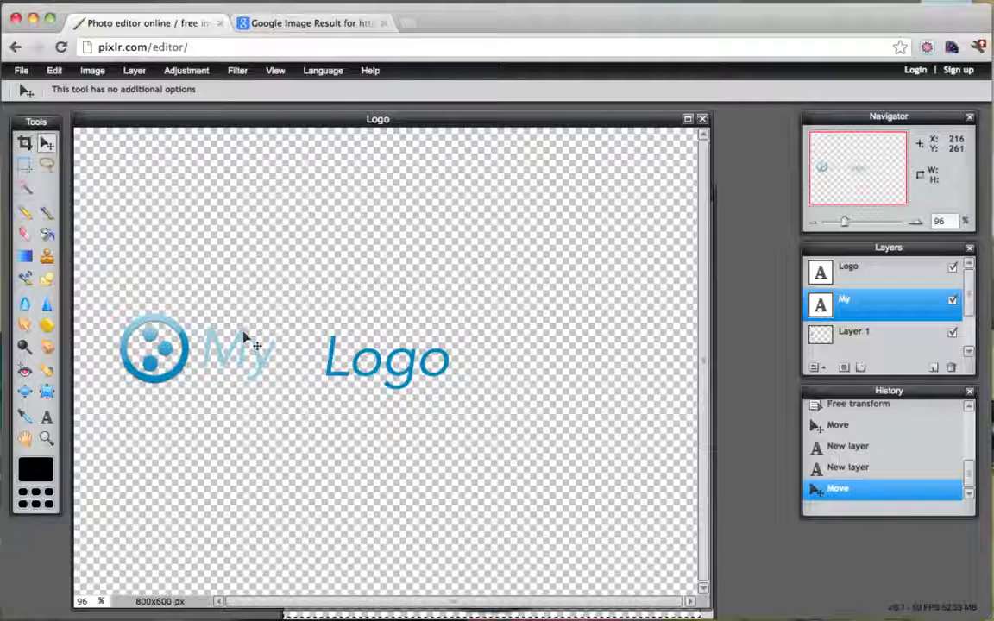
left_click(862, 273)
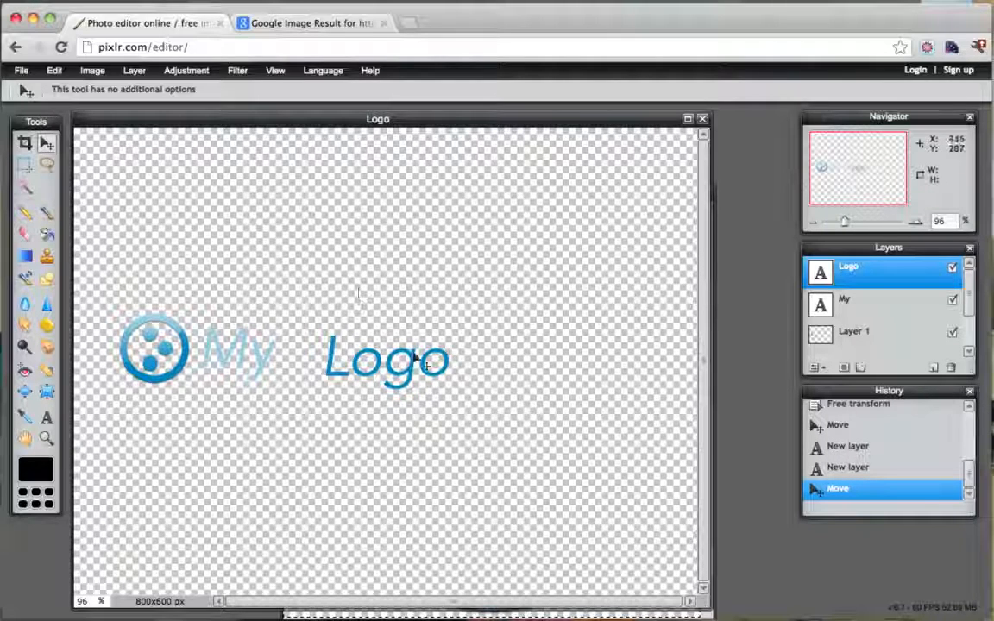
left_click_drag(406, 367, 354, 367)
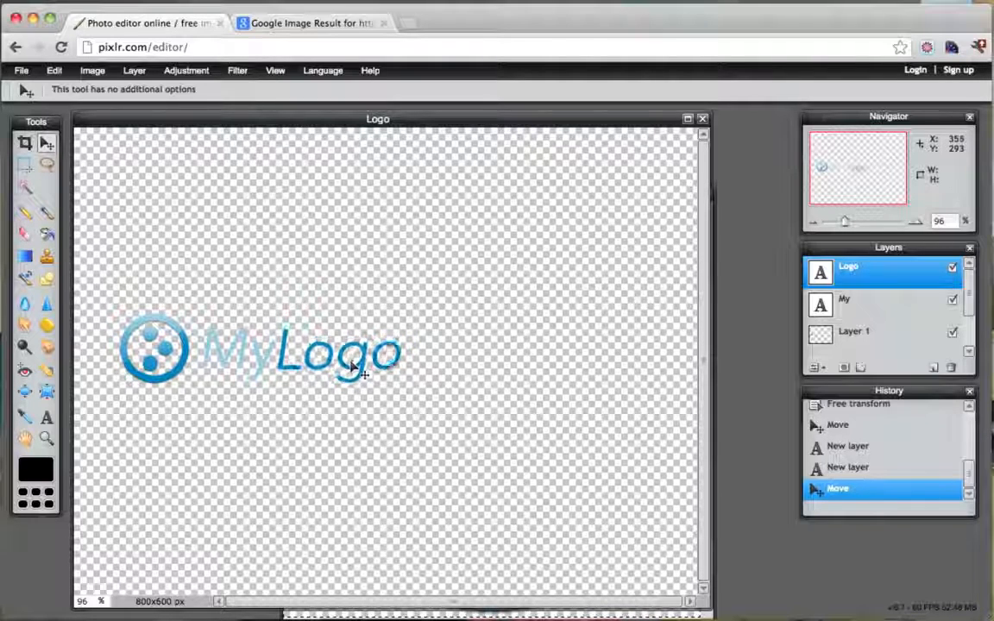
left_click_drag(353, 366, 352, 363)
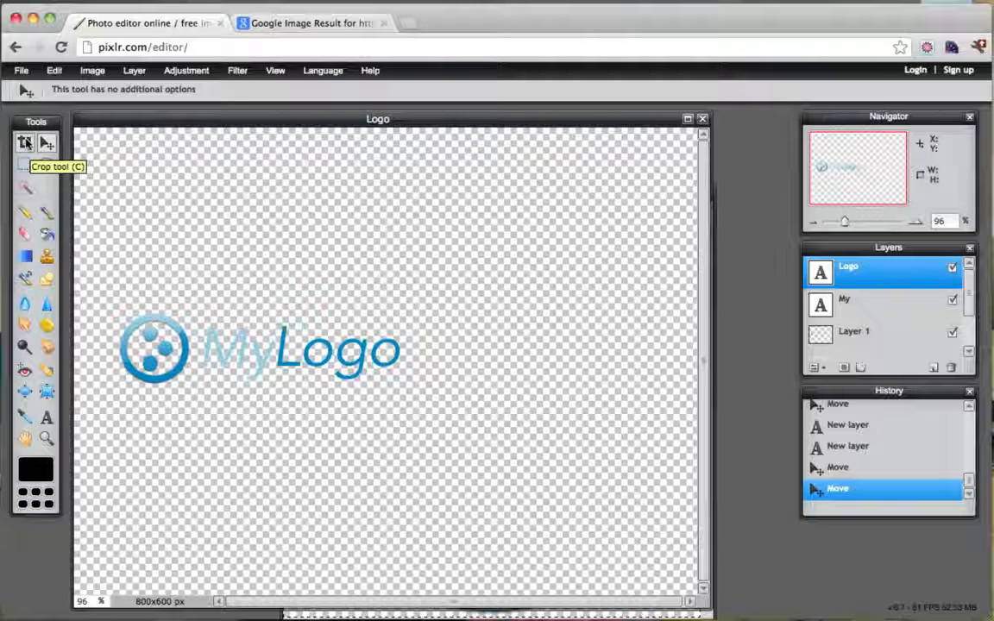
Crop the canvas closely around the icon and the "My Logo" text to about 368 x 108 px.
left_click(25, 142)
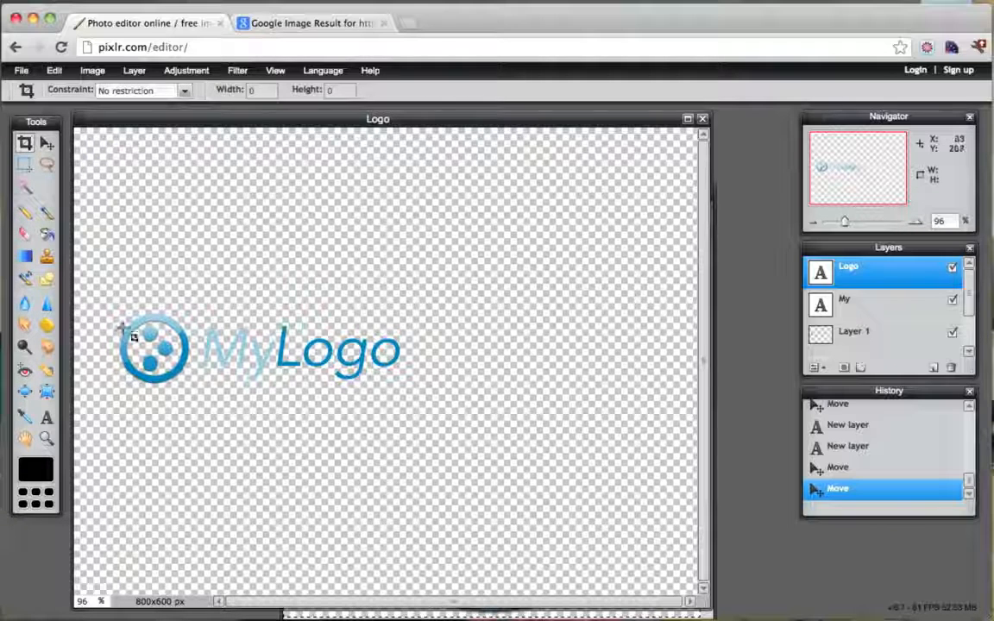
left_click_drag(104, 300, 404, 391)
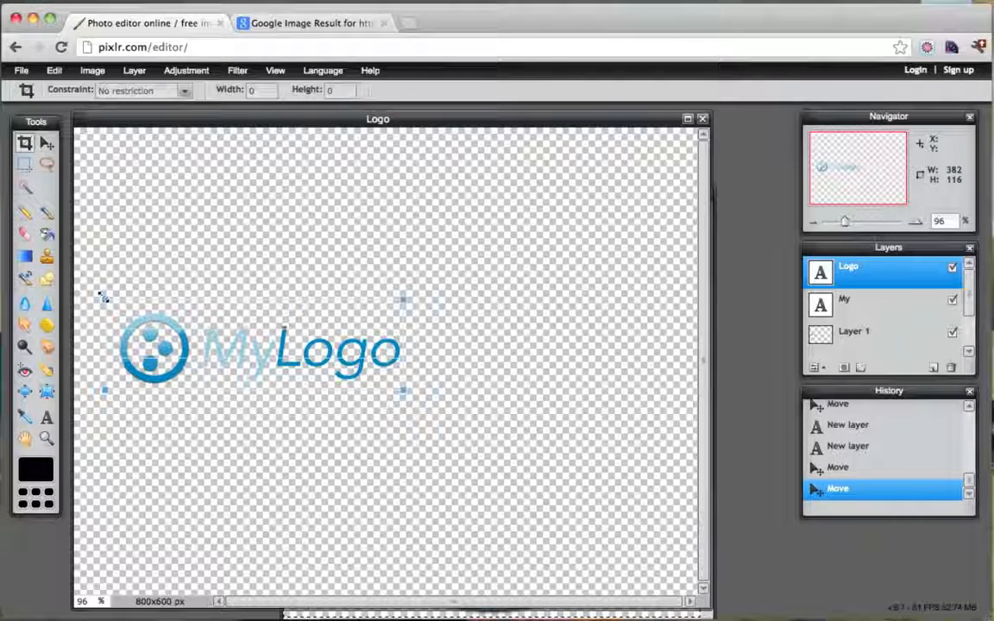
left_click_drag(103, 300, 115, 305)
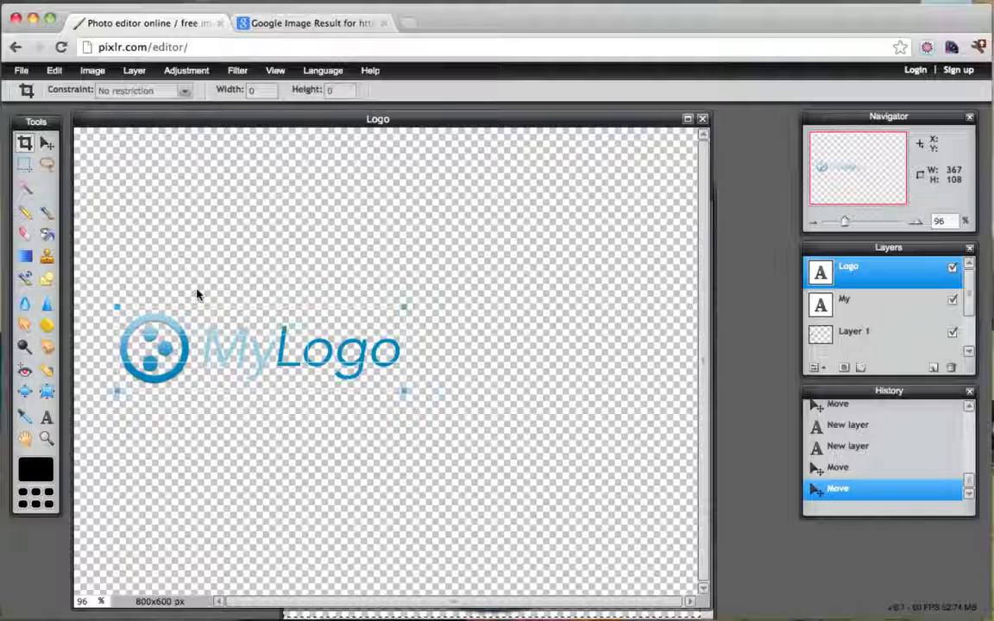
key("Return")
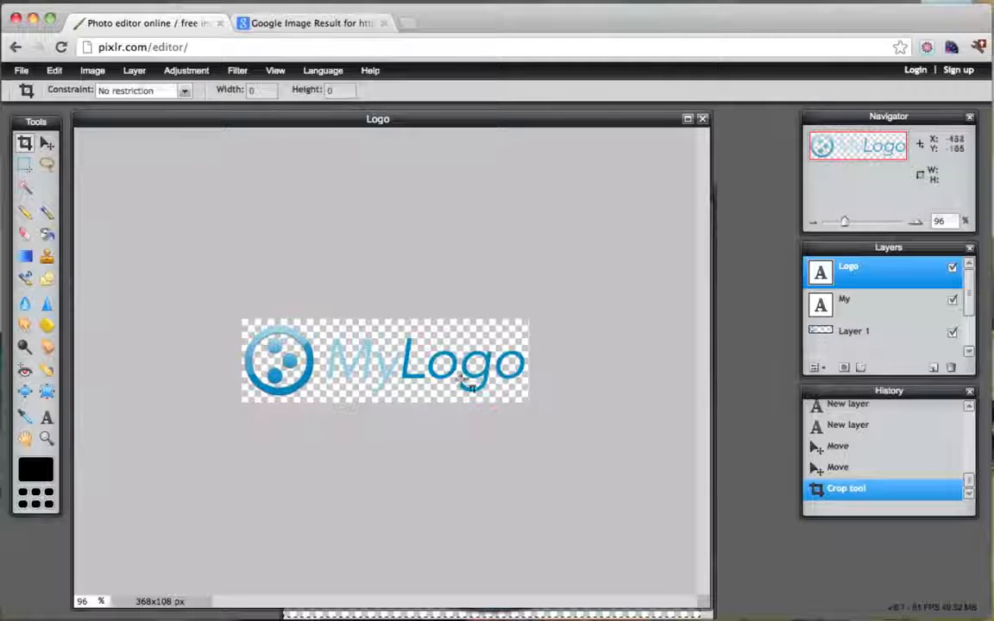
left_click(238, 73)
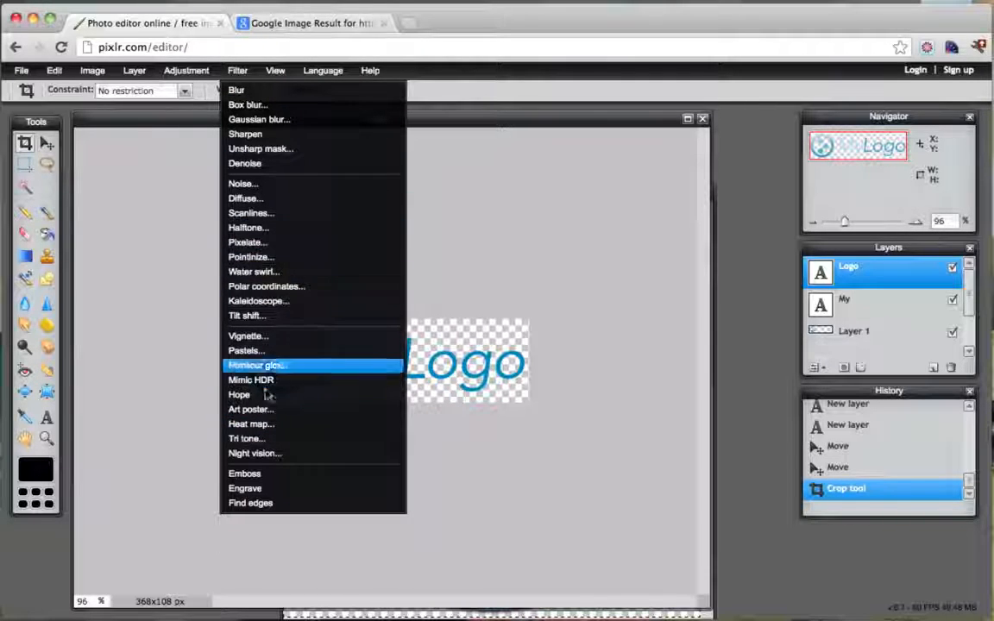
left_click(198, 122)
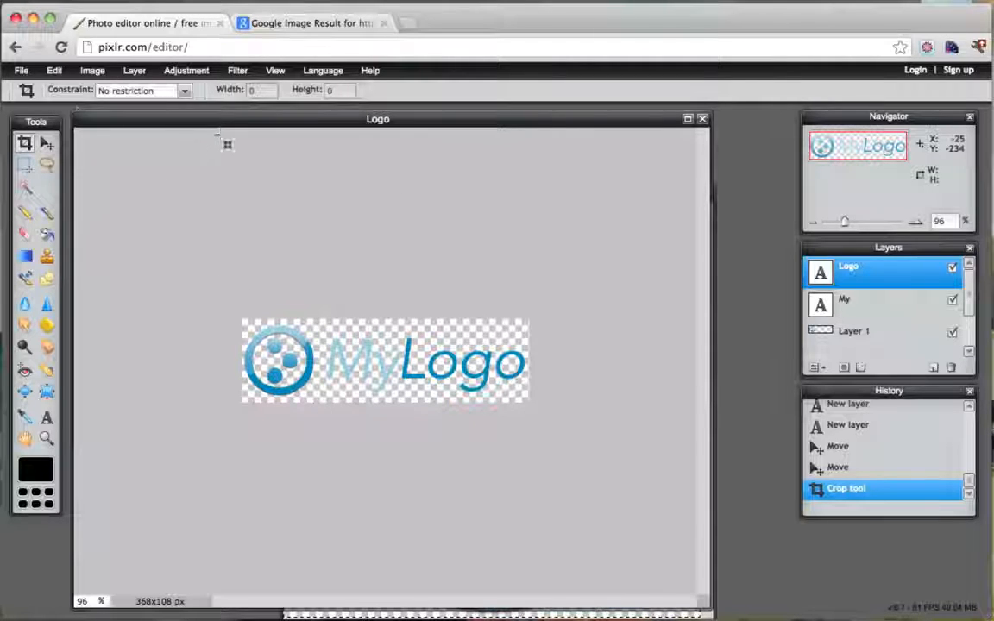
Save the image to the computer in PNG (Transparent, full quality) format as MyLogo.png on the Desktop.
left_click(23, 71)
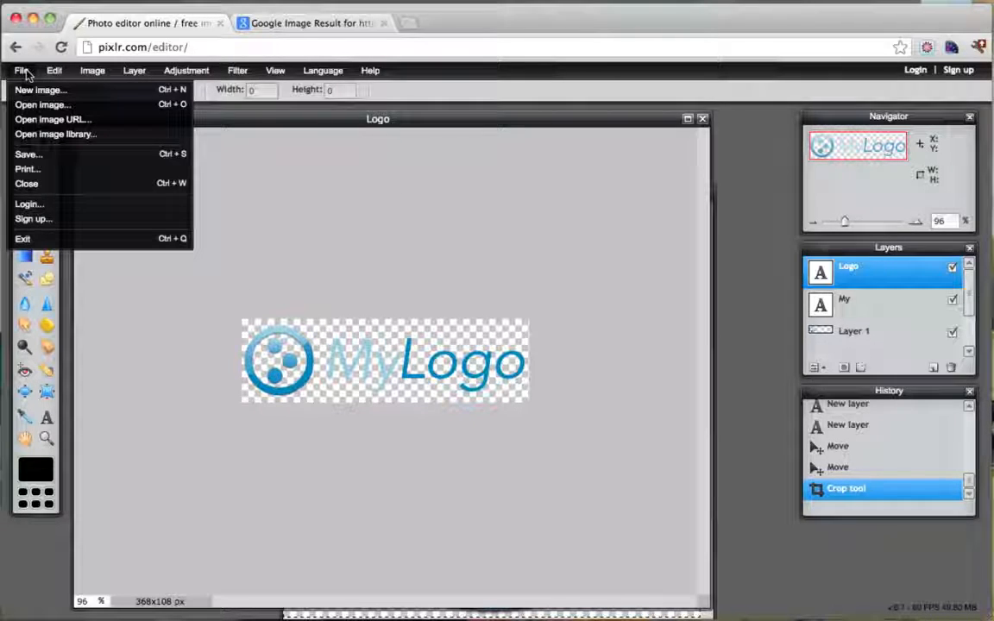
left_click(63, 164)
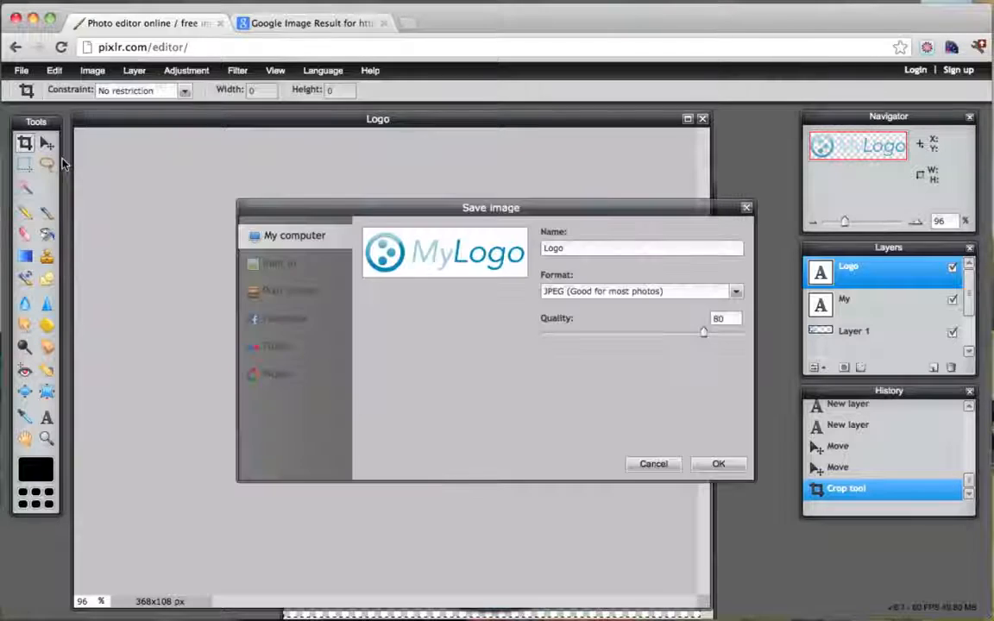
left_click(734, 294)
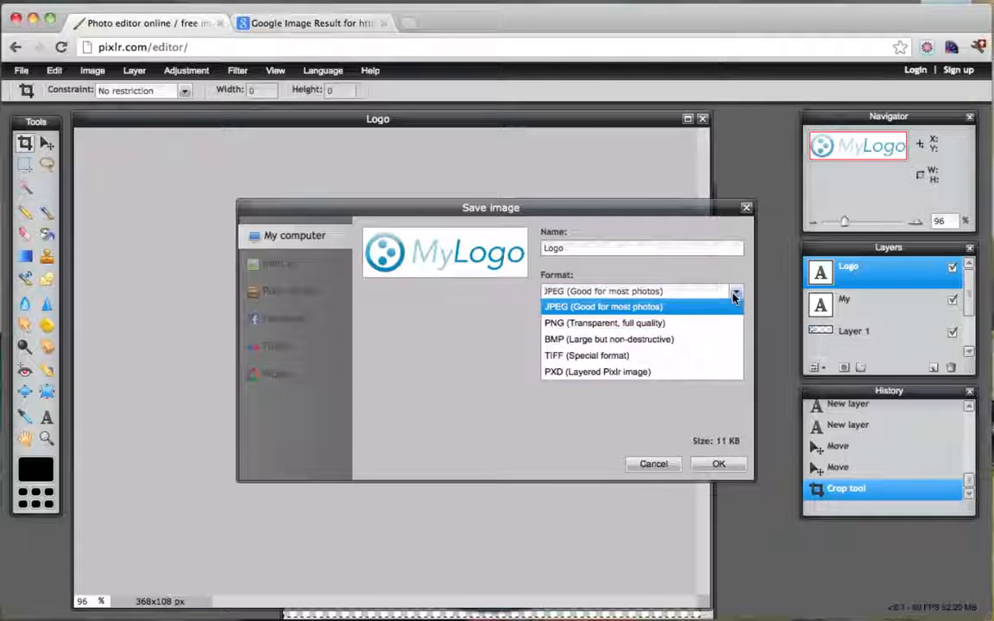
left_click(658, 325)
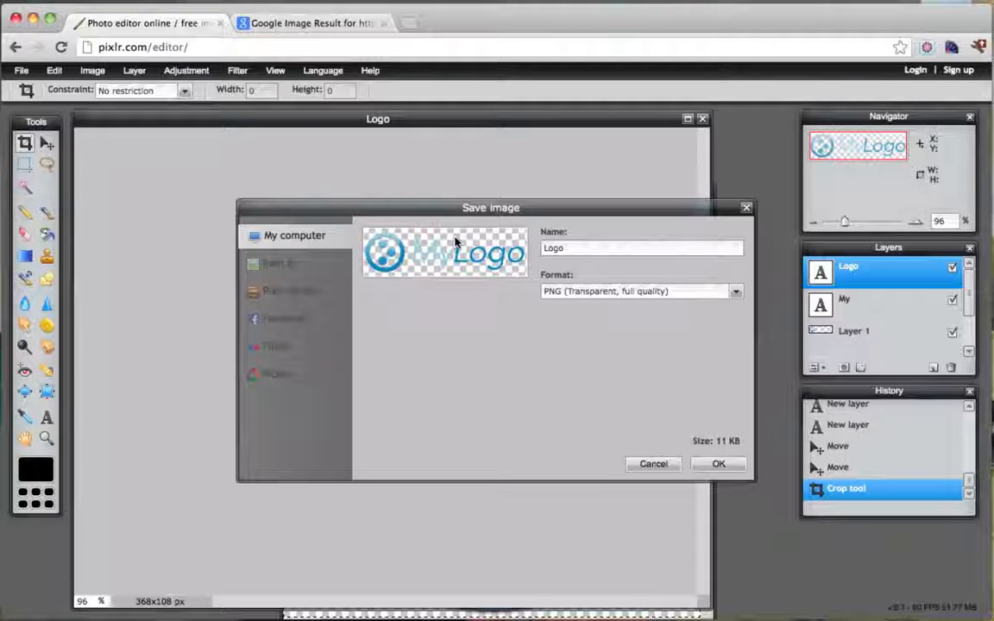
left_click(715, 465)
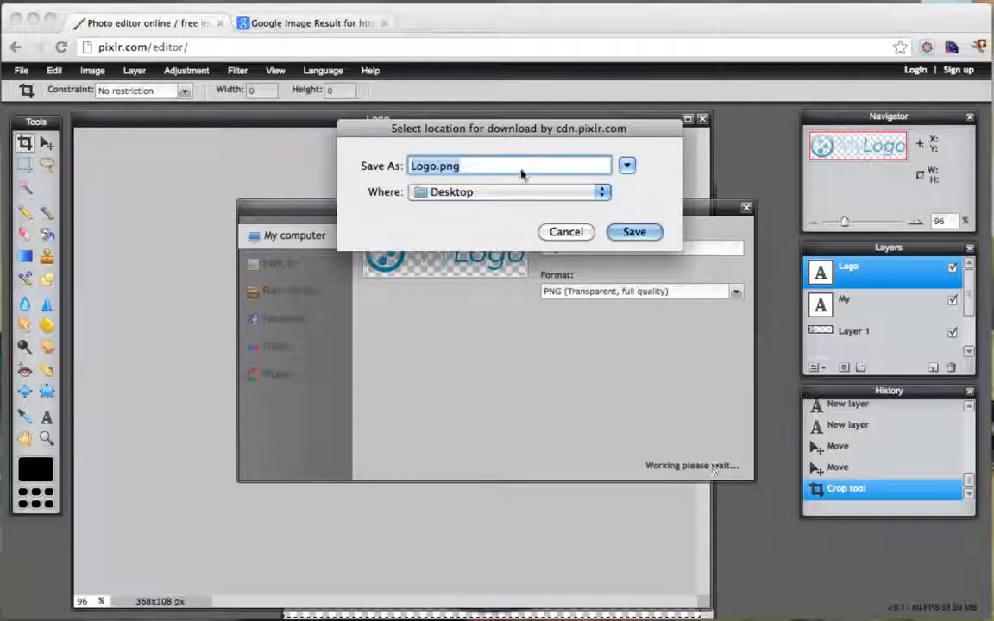
left_click(410, 167)
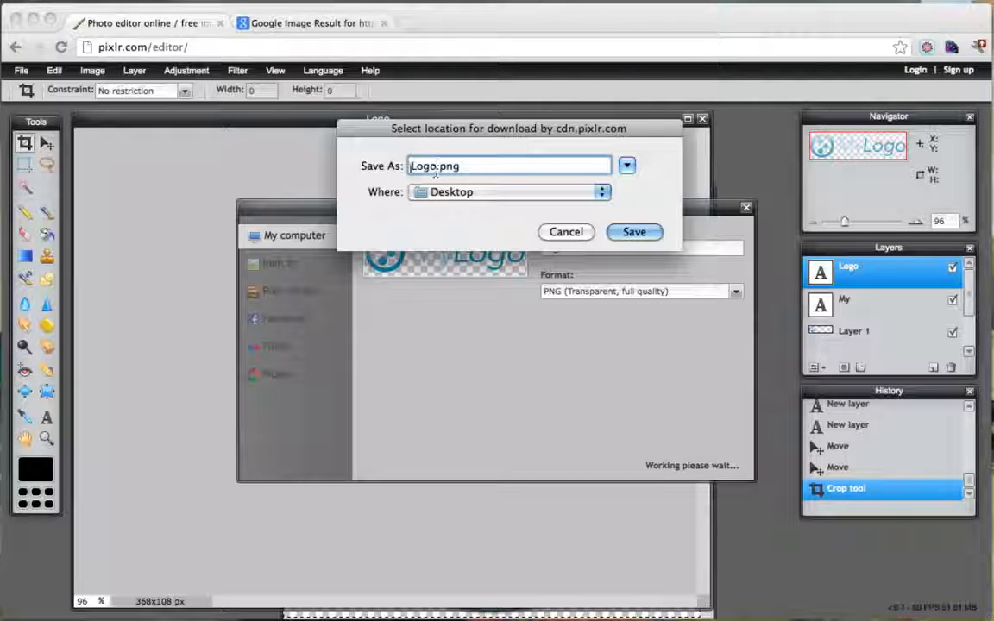
type("My")
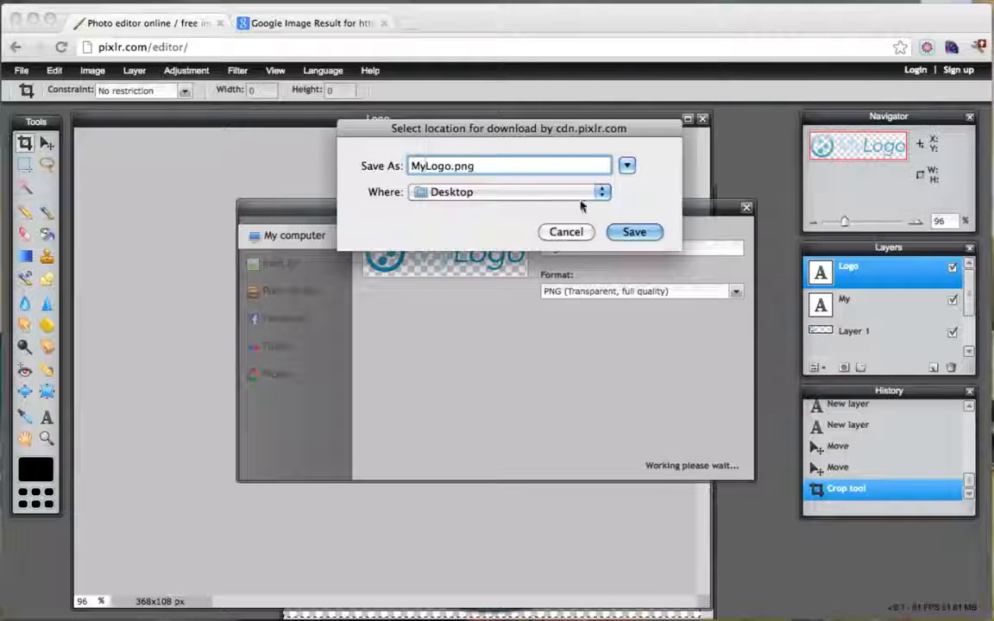
left_click(635, 232)
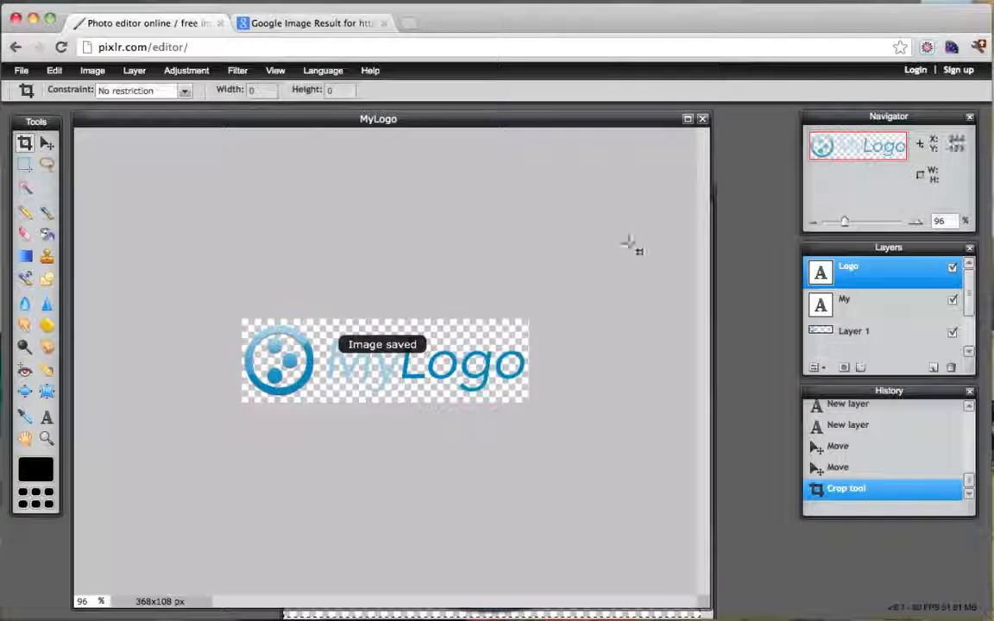
left_click(285, 22)
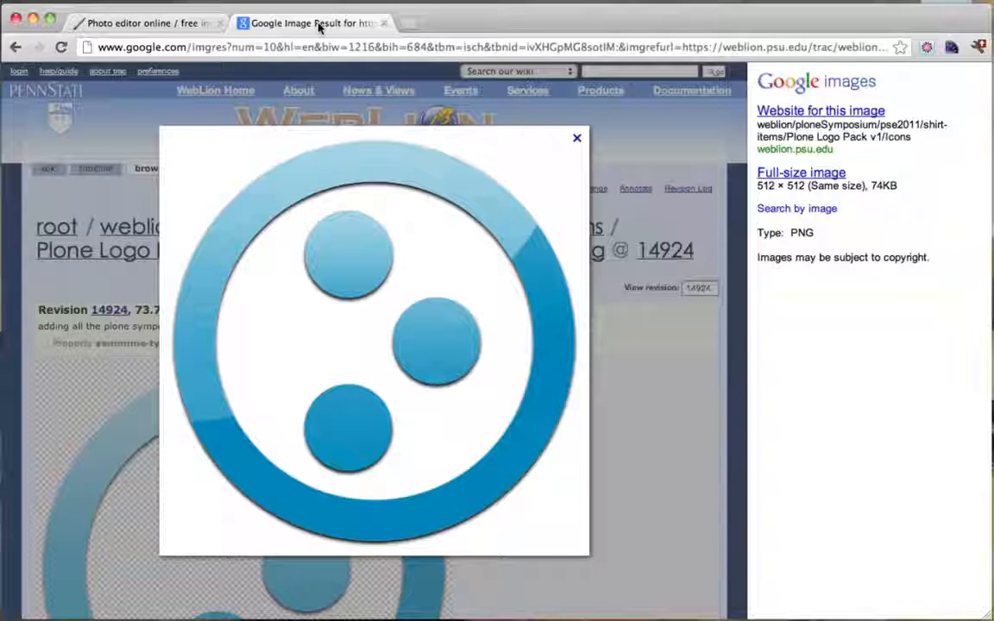
left_click(272, 47)
type("www.")
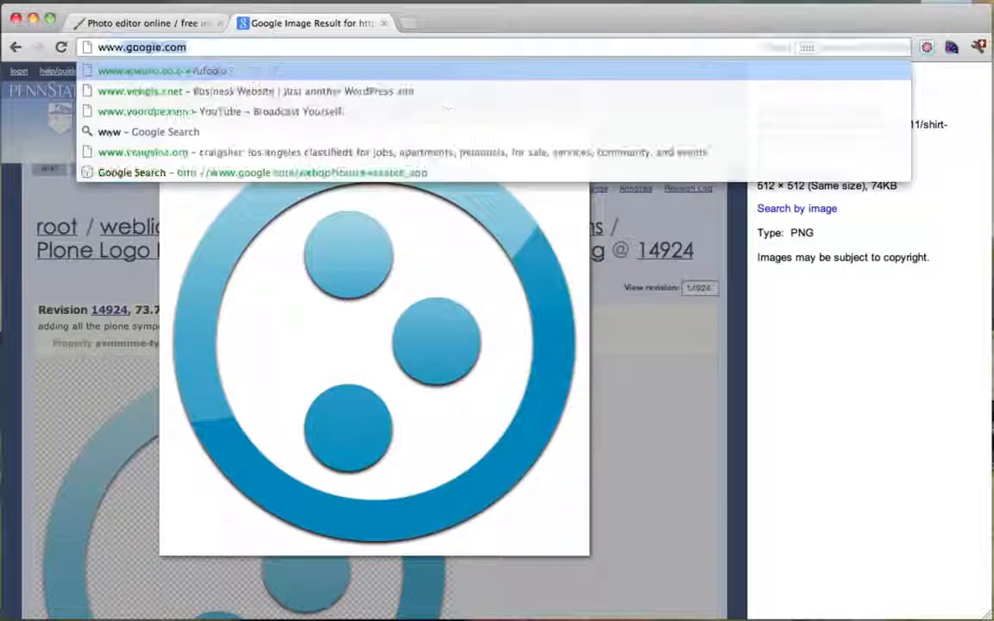
type("vewgle.com")
key("Return")
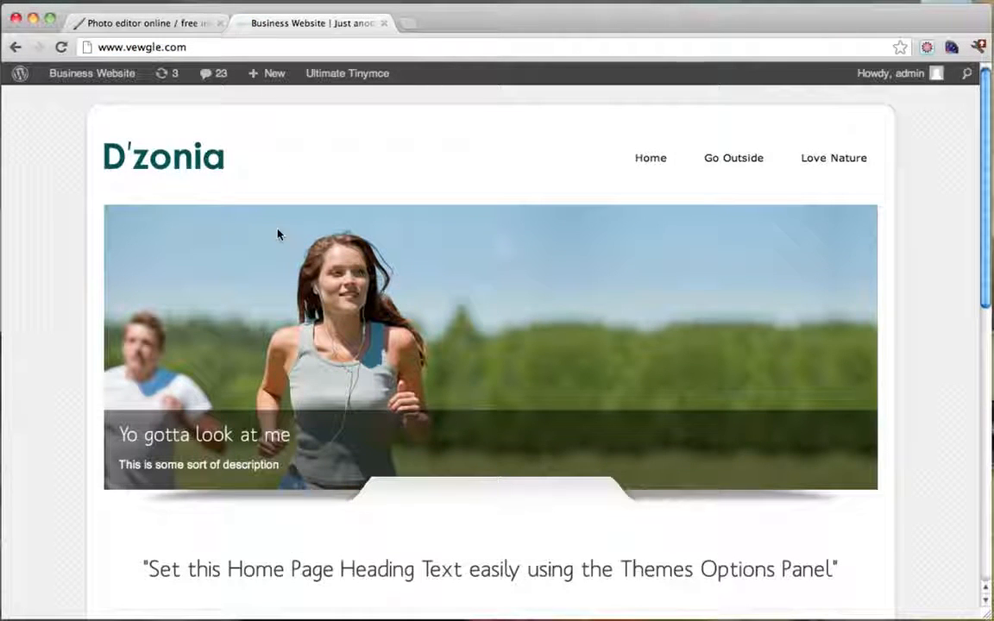
scroll(337, 277, "down", 3)
scroll(339, 277, "up", 3)
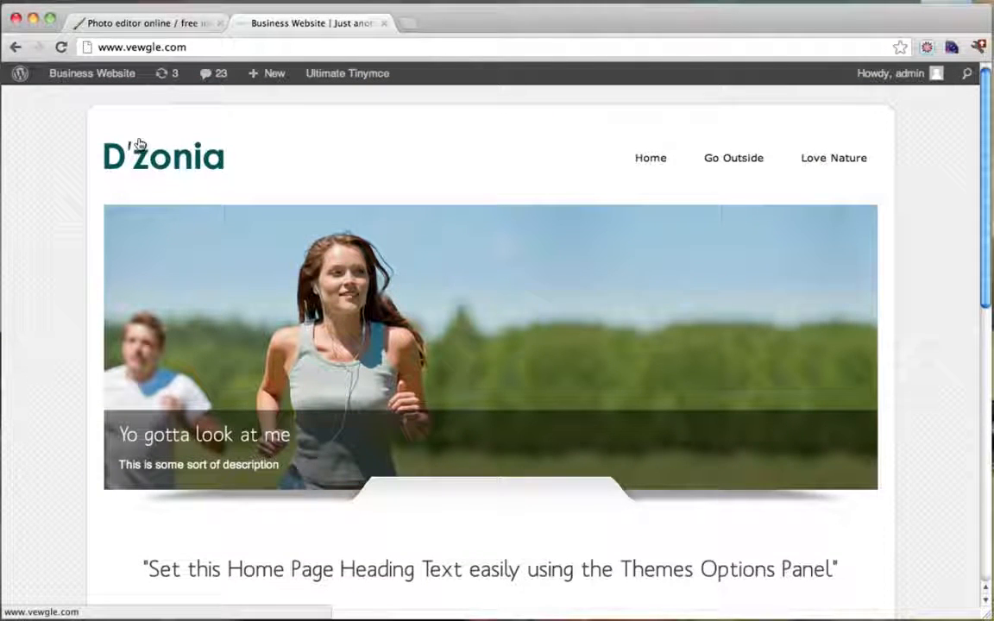
Go to the site's WordPress dashboard and open the Theme Options of the Dzonia Lite theme.
mouse_move(98, 75)
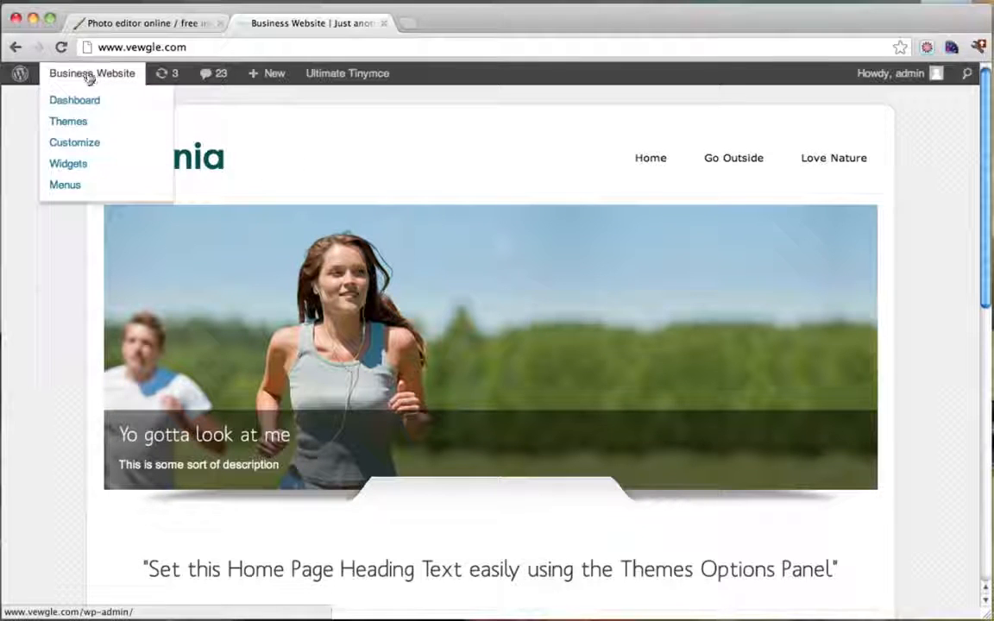
left_click(83, 101)
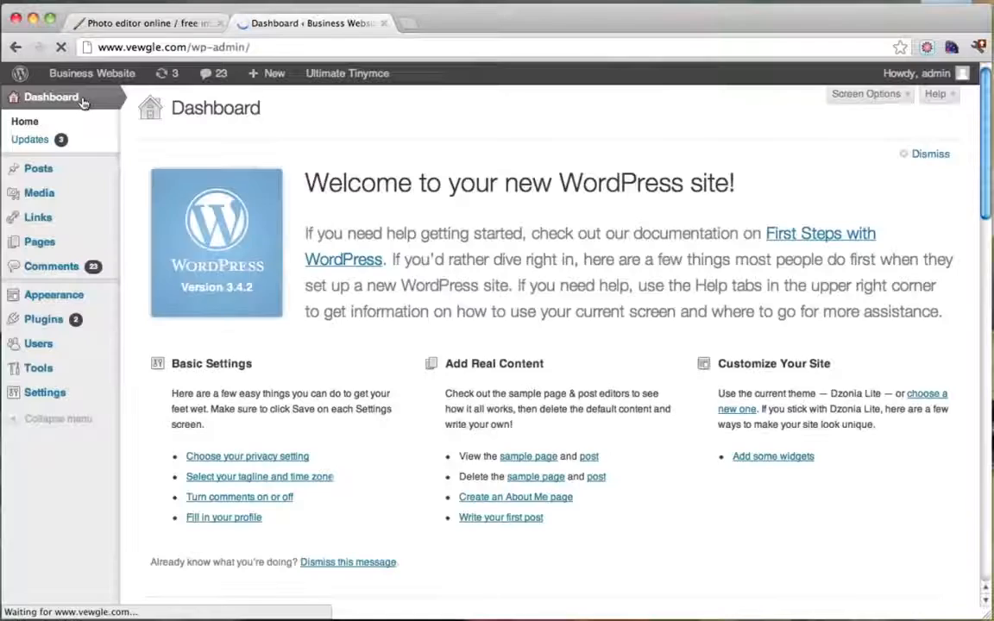
mouse_move(68, 299)
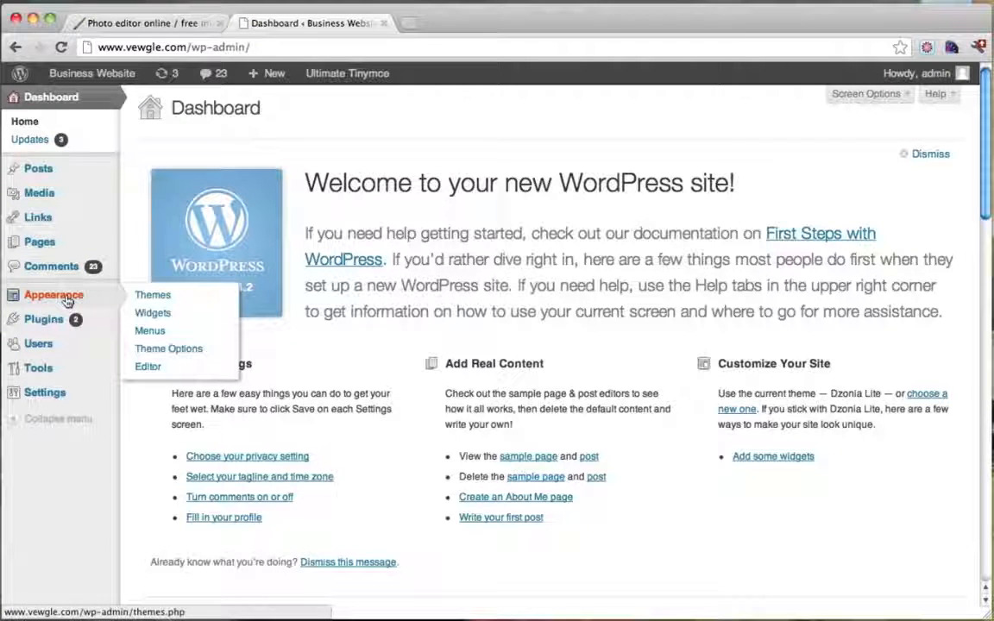
left_click(179, 352)
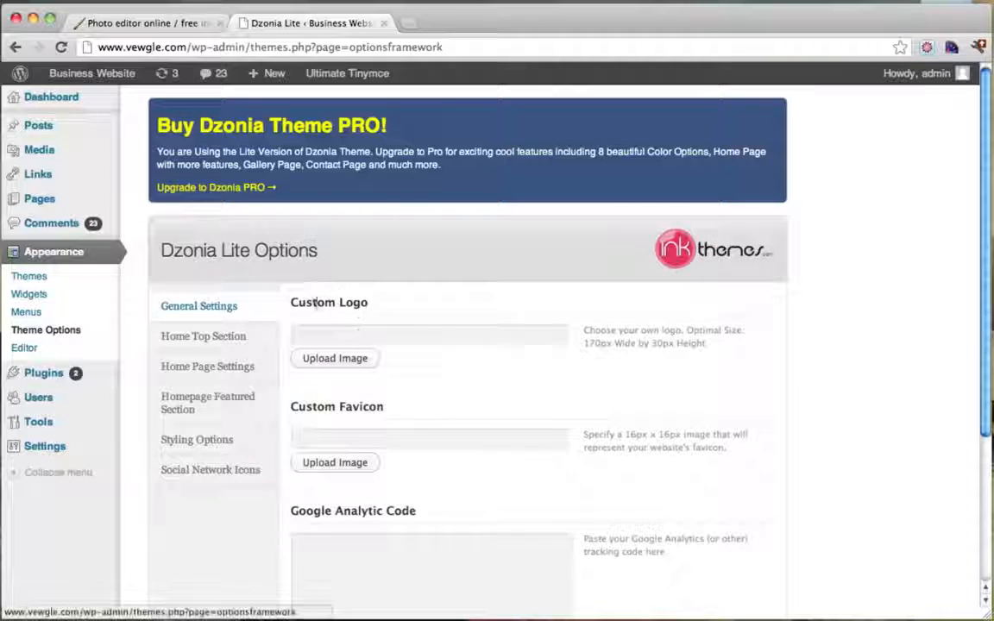
Upload MyLogo.png from the Desktop as the Custom Logo in the Dzonia Lite general settings.
left_click(332, 366)
scroll(450, 186, "down", 1)
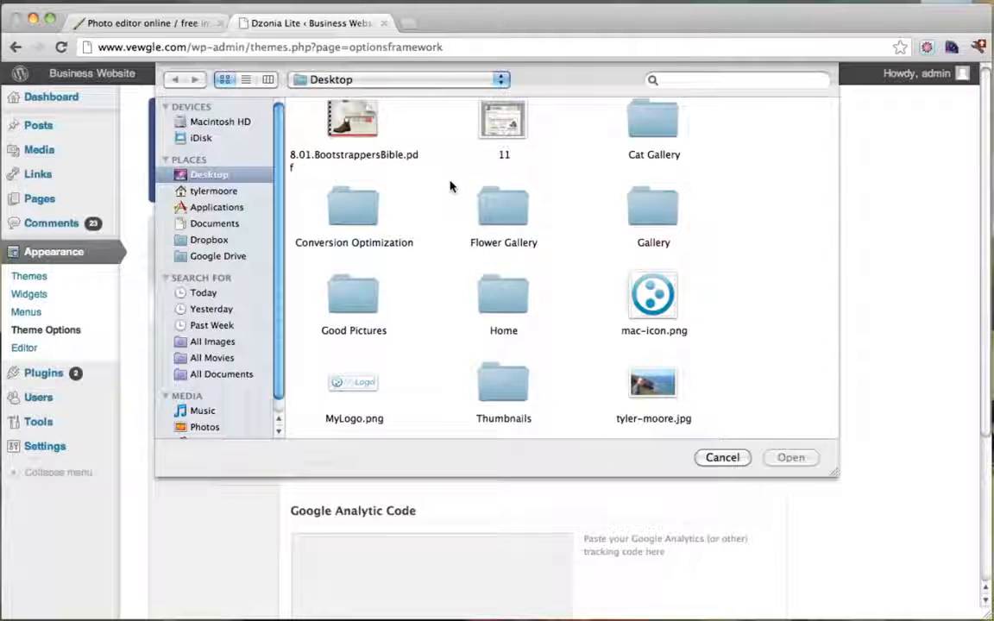
left_click(353, 385)
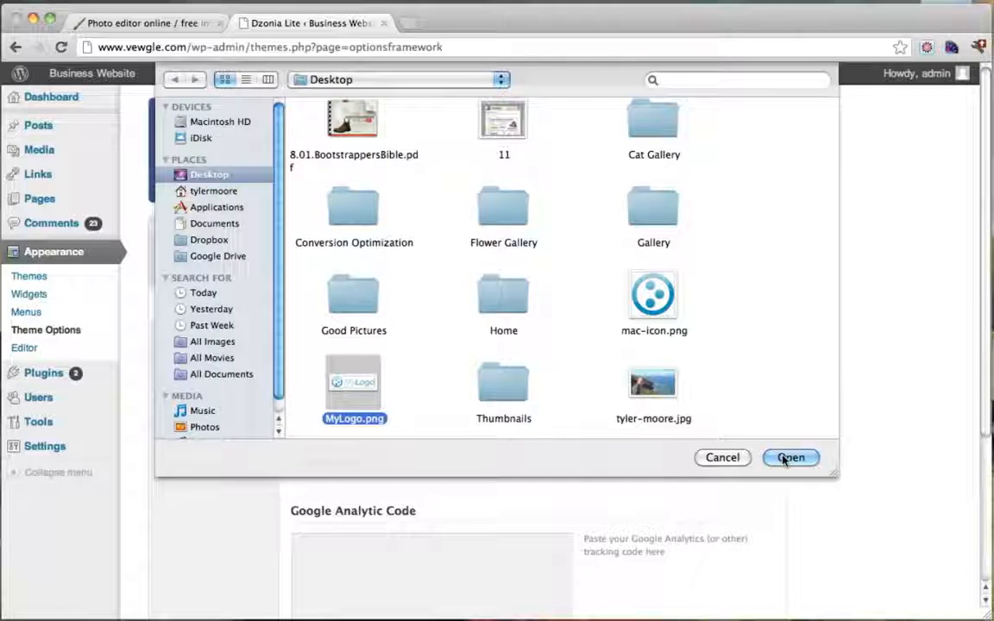
left_click(789, 459)
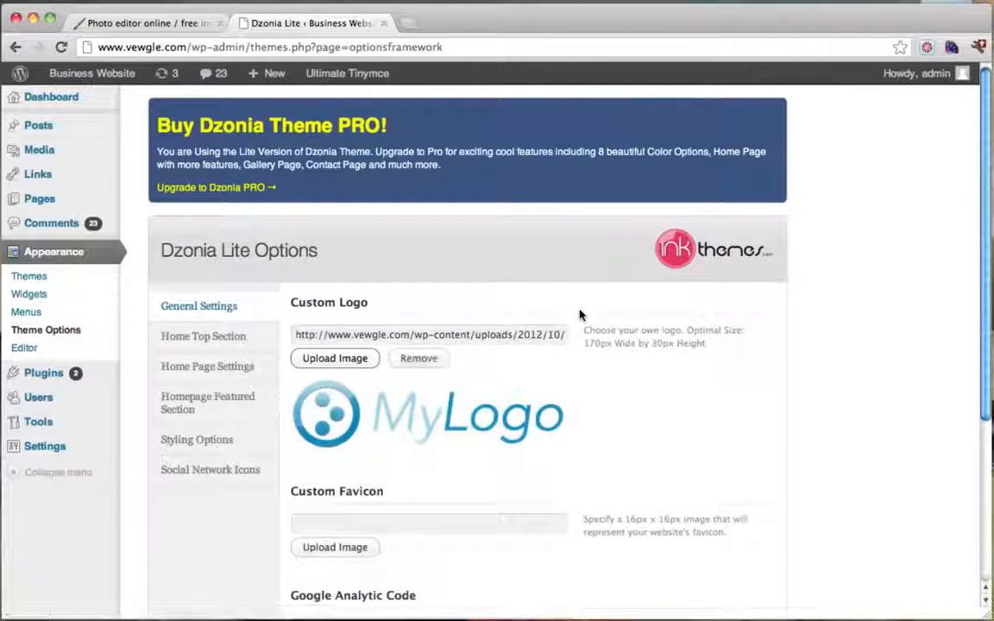
Save all changes to the theme options and visit the site's home page.
scroll(580, 315, "down", 5)
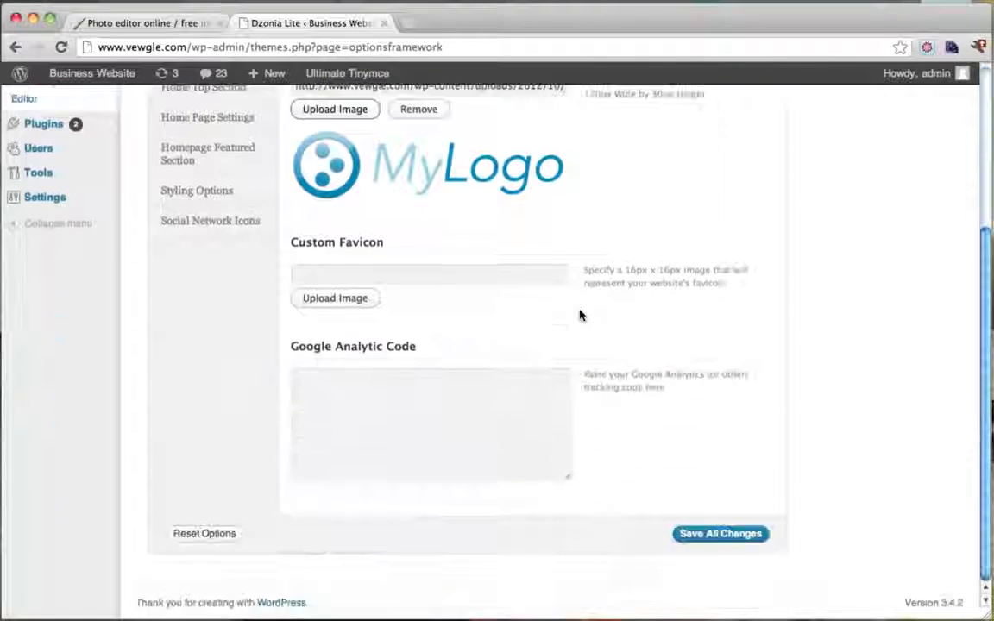
left_click(718, 535)
mouse_move(99, 78)
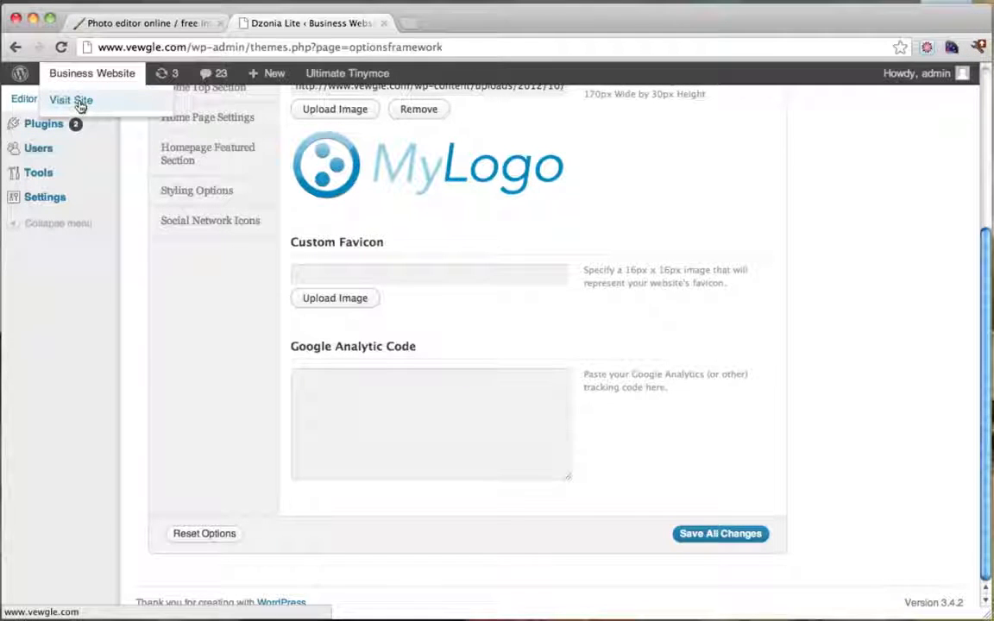
left_click(81, 102)
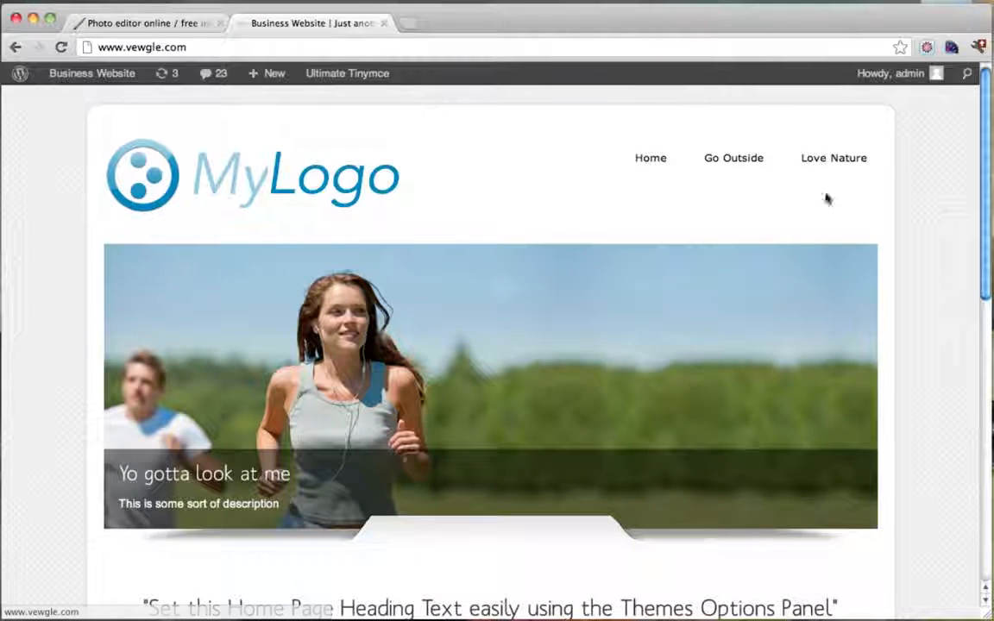
Inspect the page header and set the .body_wrapper background to #000 to test the logo's transparency.
right_click(446, 180)
left_click(507, 323)
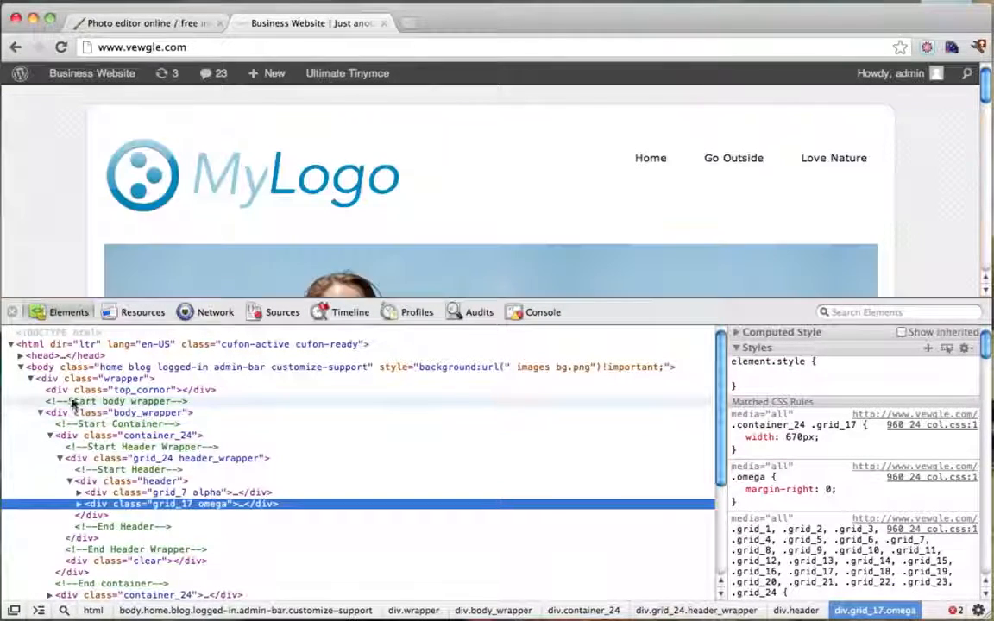
left_click(73, 413)
mouse_move(854, 440)
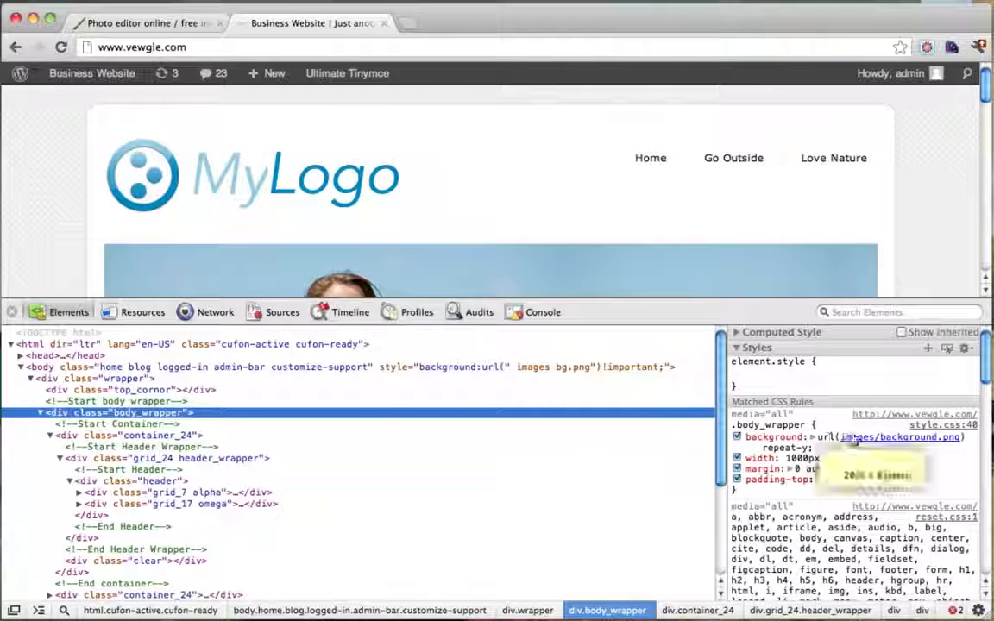
left_click(825, 438)
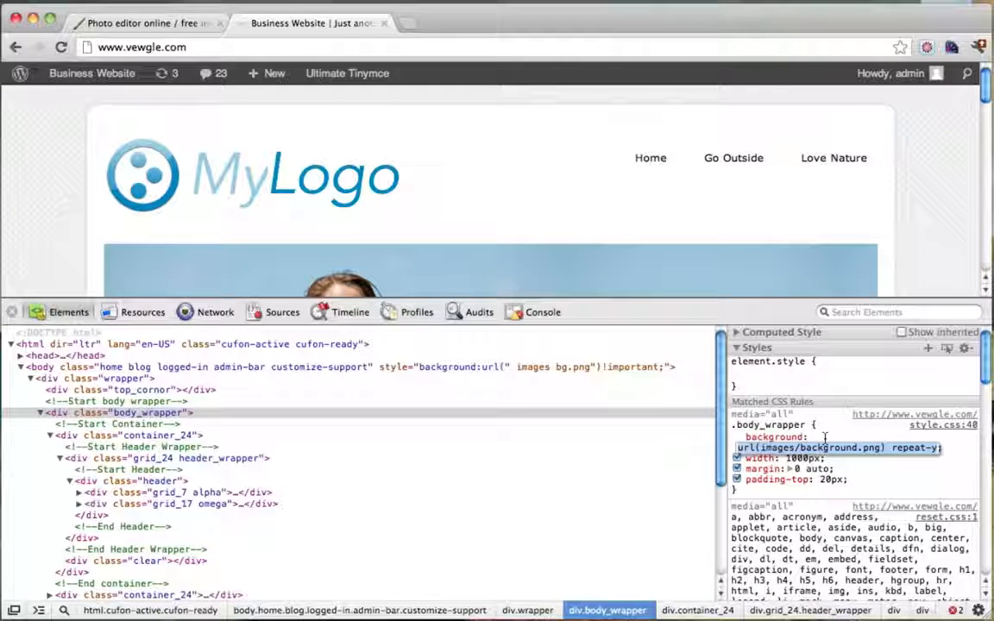
type("#000")
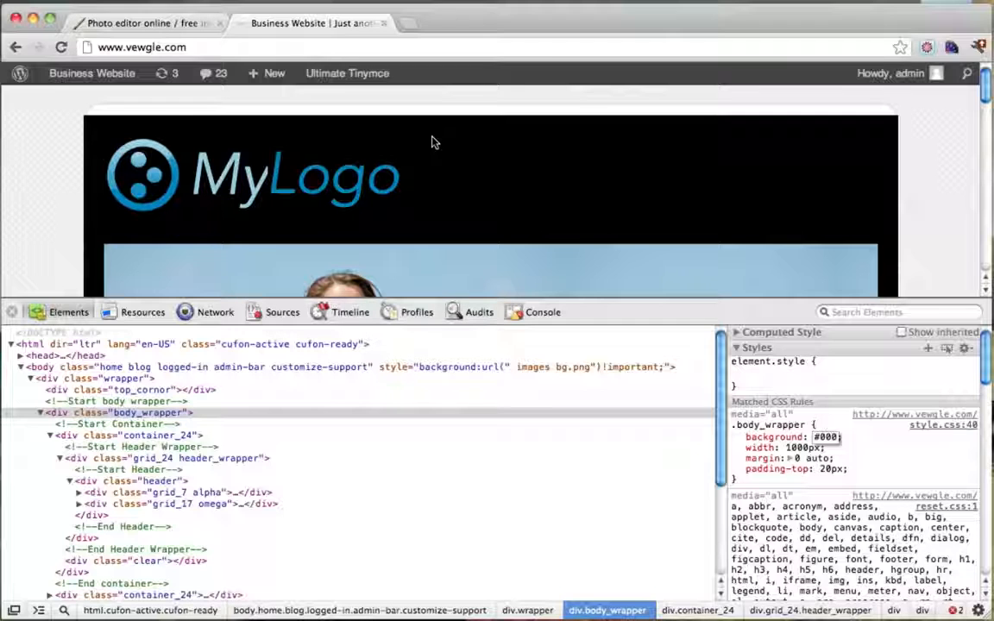
Set the .body_wrapper background to #3ee, close the element inspector and return to the MyLogo image in Pixlr.
type("#")
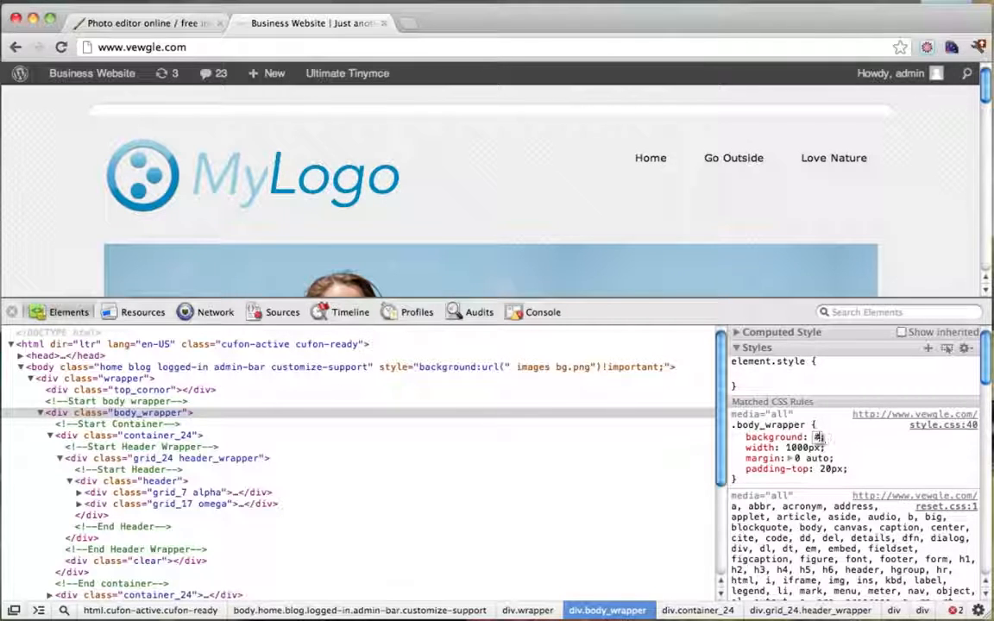
type("3d")
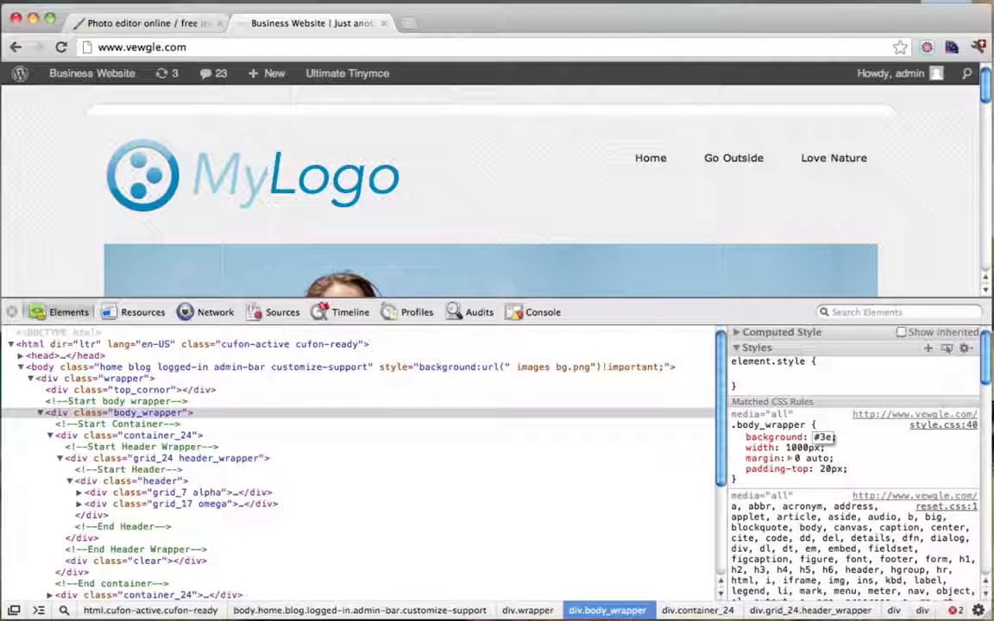
type("e")
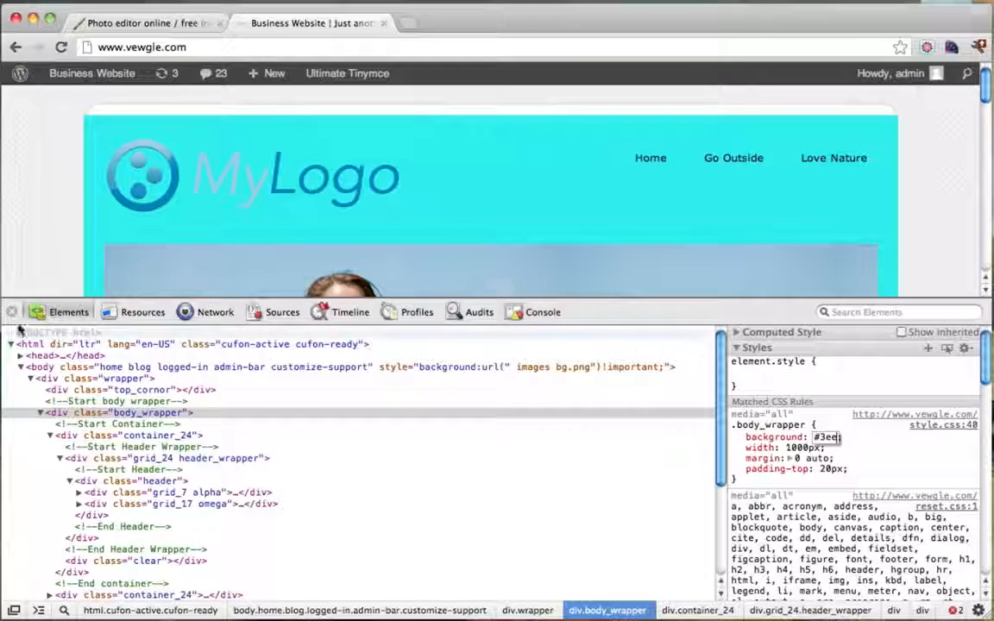
left_click(11, 312)
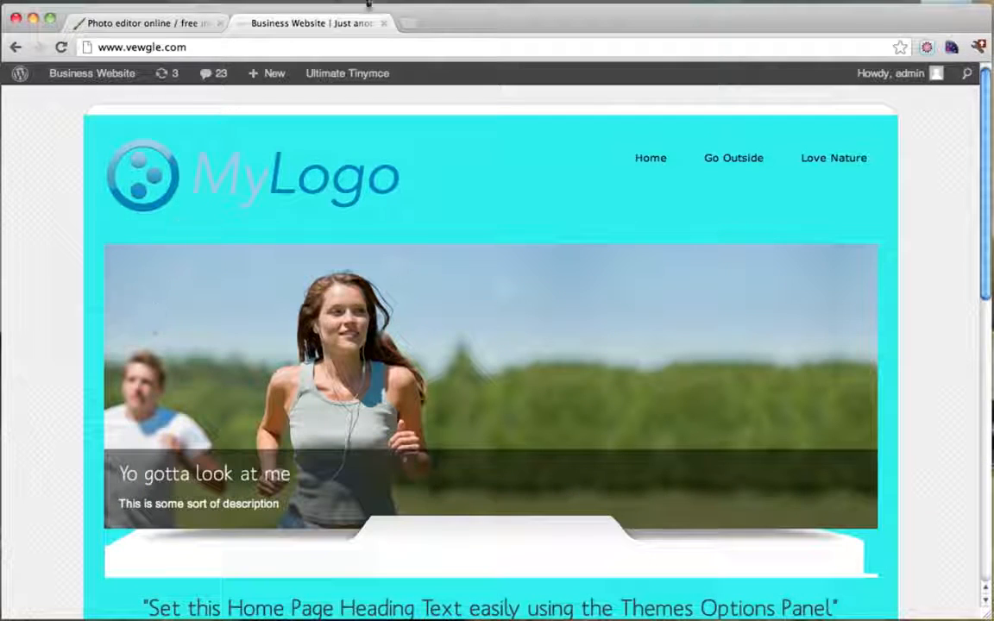
left_click(173, 24)
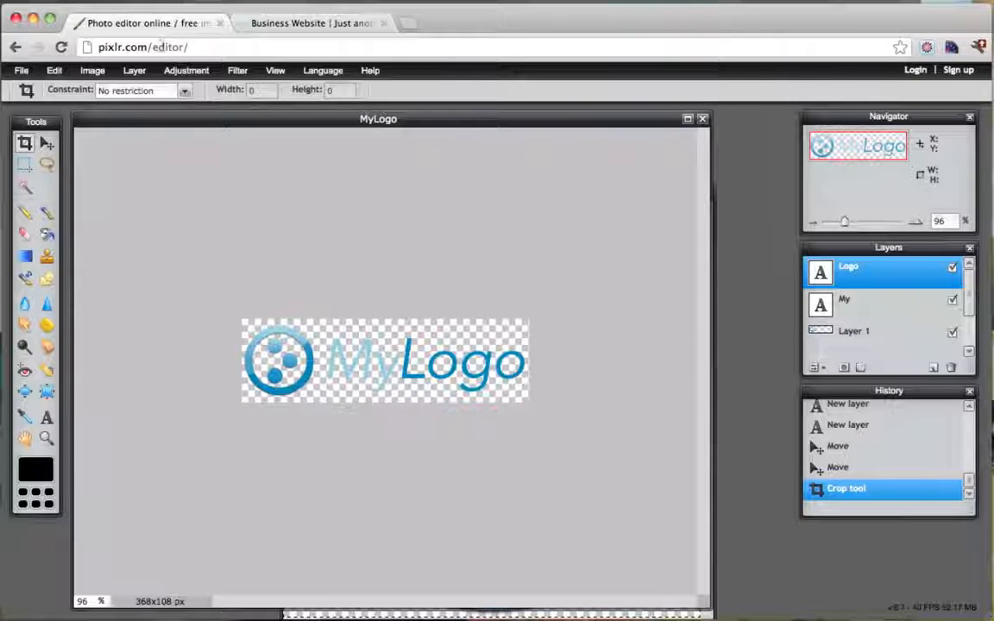